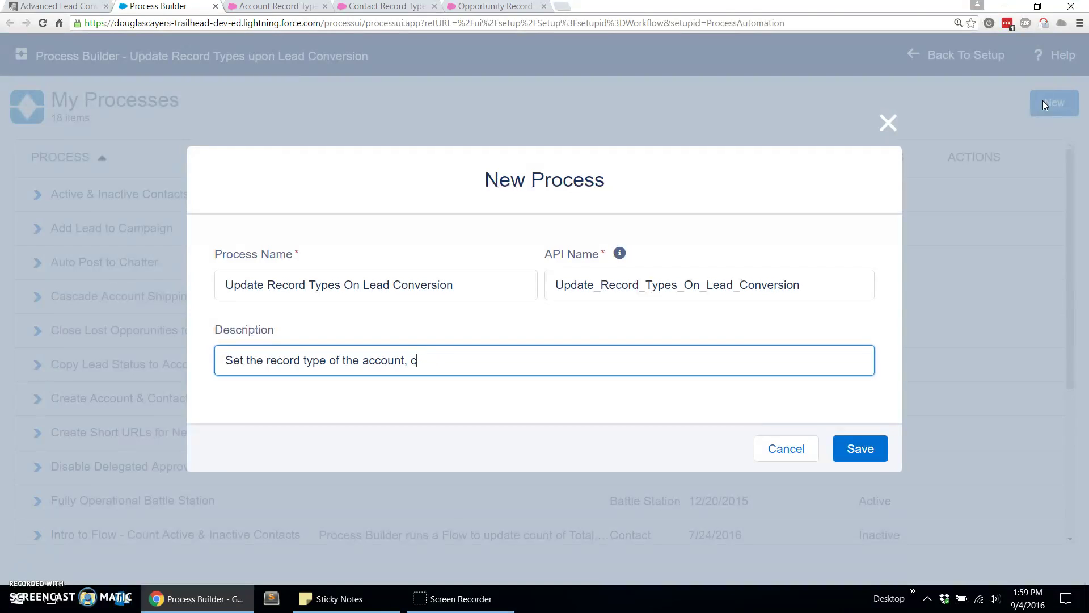
# Step: Finish the process description so that it ends with "opportunity." and save the new process
pyautogui.write('ortunity.')
pyautogui.click(860, 448)
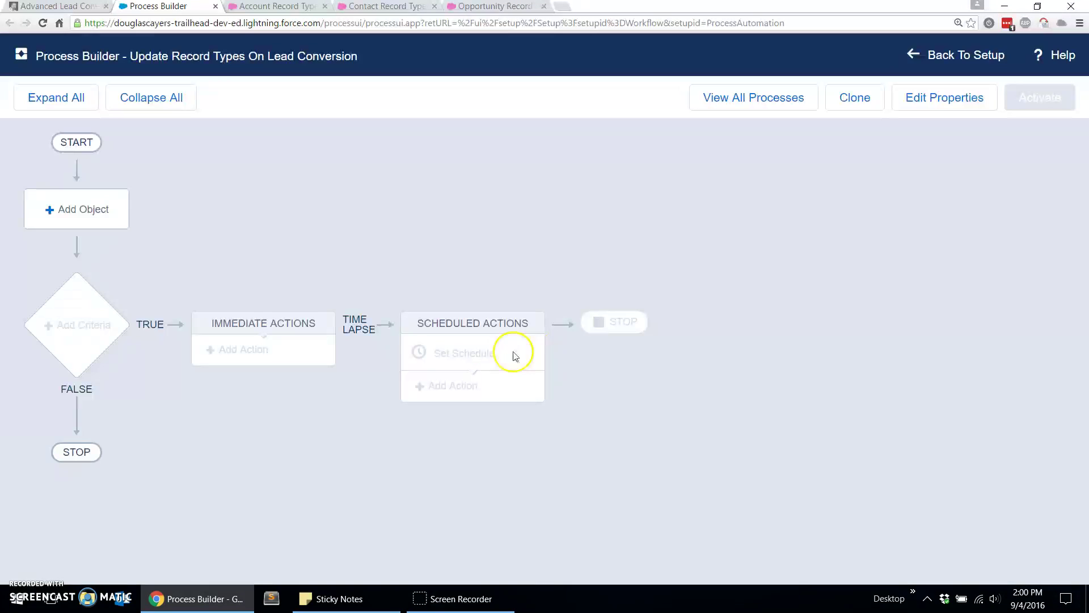
# Step: Set the process to run on the Lead object when a record is created or edited, and save it
pyautogui.click(92, 213)
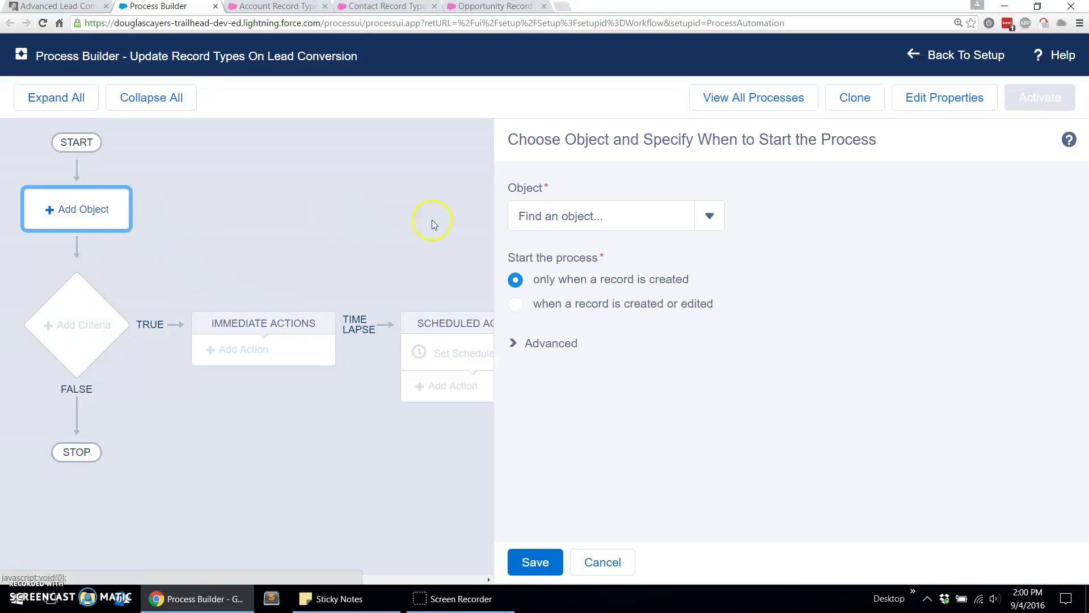
pyautogui.click(582, 220)
pyautogui.write('lead')
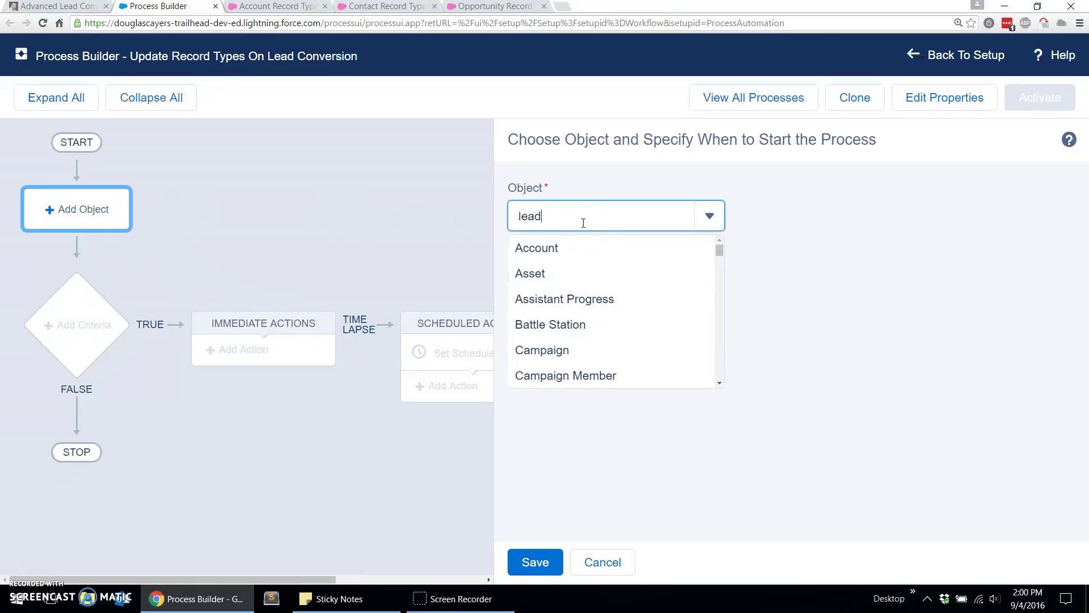
pyautogui.click(584, 243)
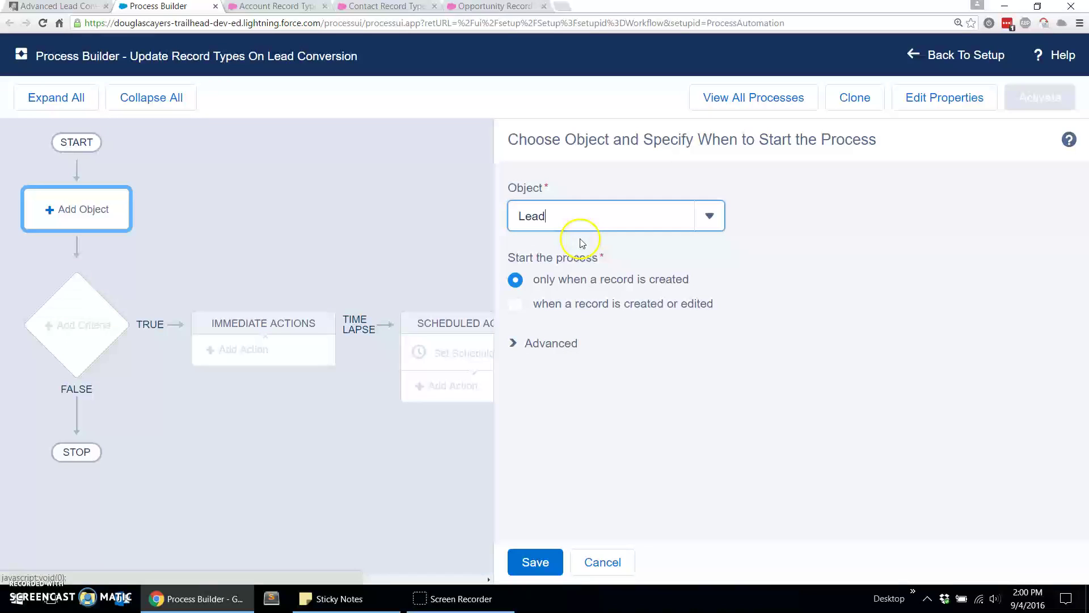
pyautogui.click(586, 305)
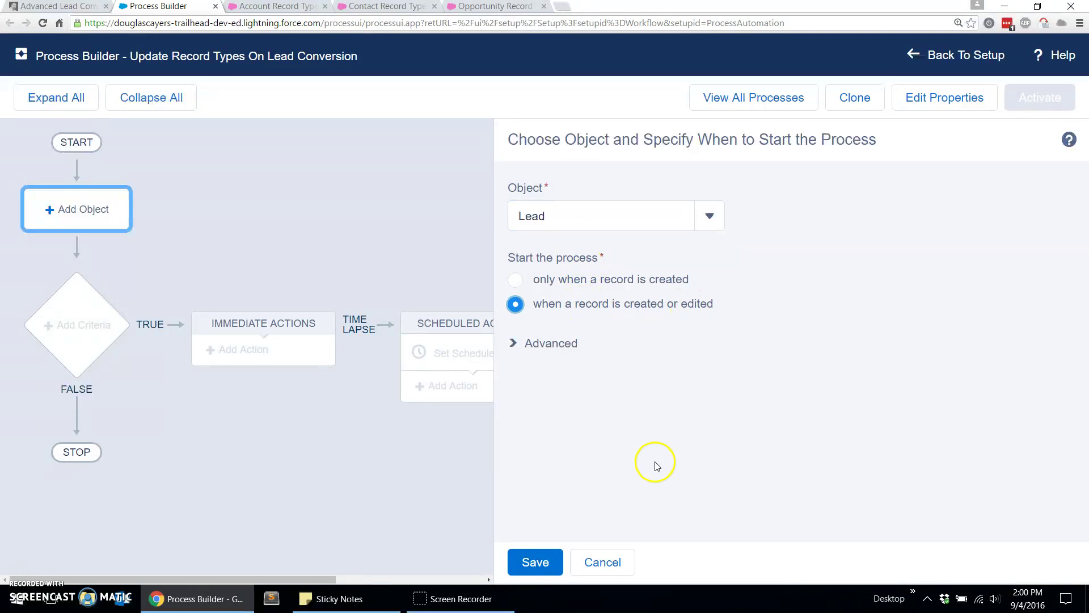
pyautogui.click(536, 560)
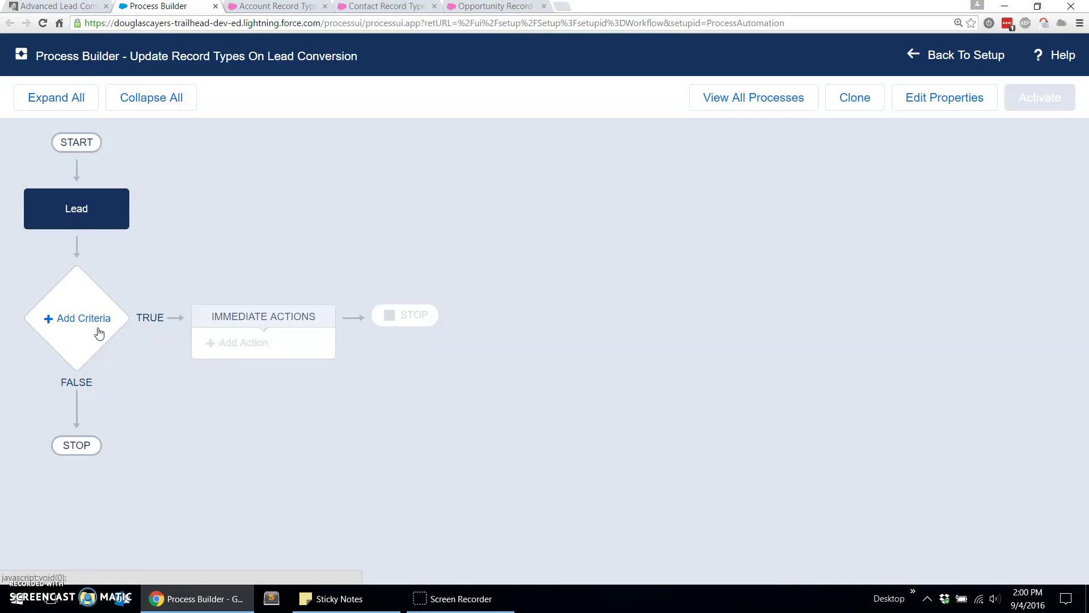
# Step: Add a criteria node to the process and name it "Is Account Converted?"
pyautogui.click(85, 317)
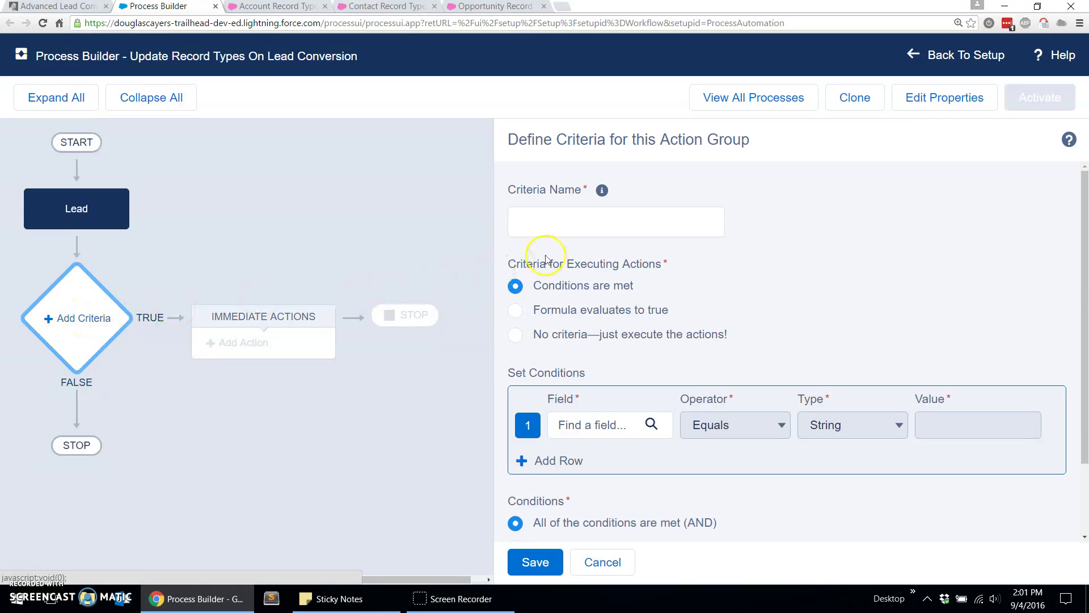
pyautogui.click(597, 227)
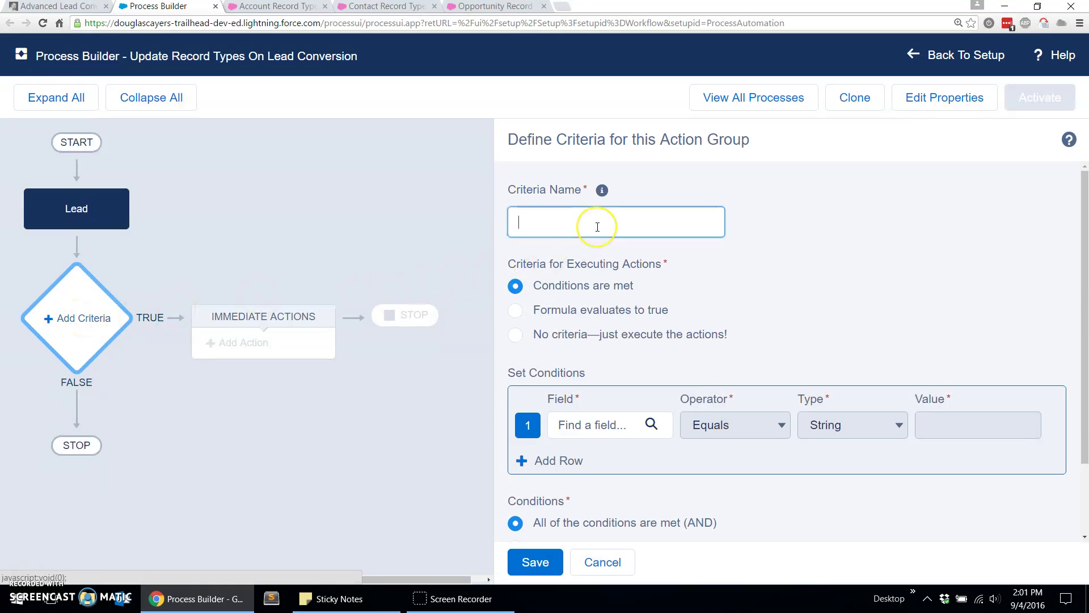
pyautogui.write('Is Account Converted?')
pyautogui.click(617, 270)
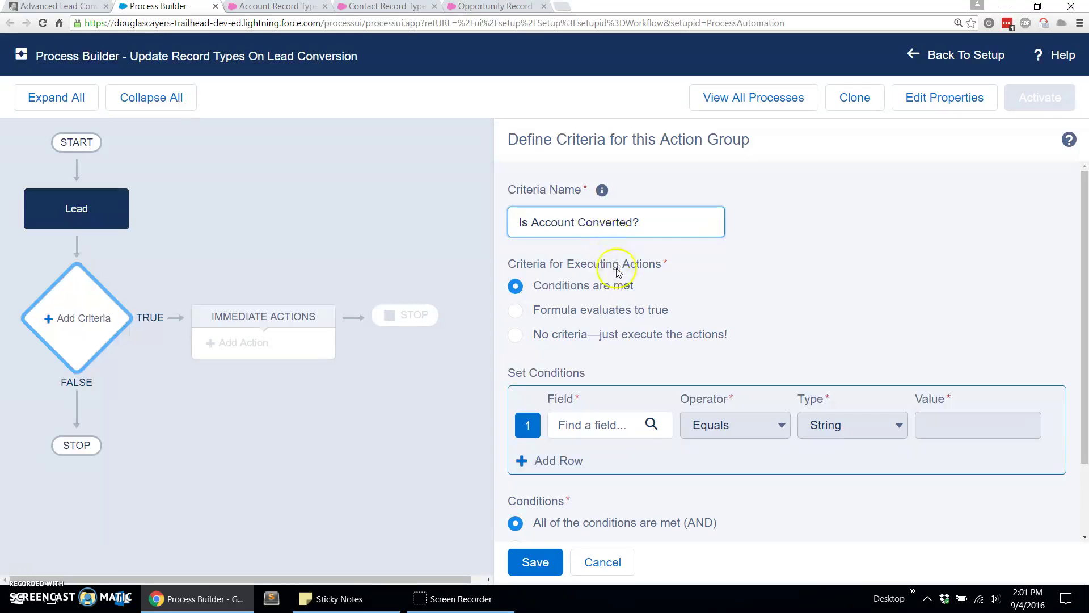
# Step: Define the first condition so that the Lead's Converted field equals True
pyautogui.click(624, 425)
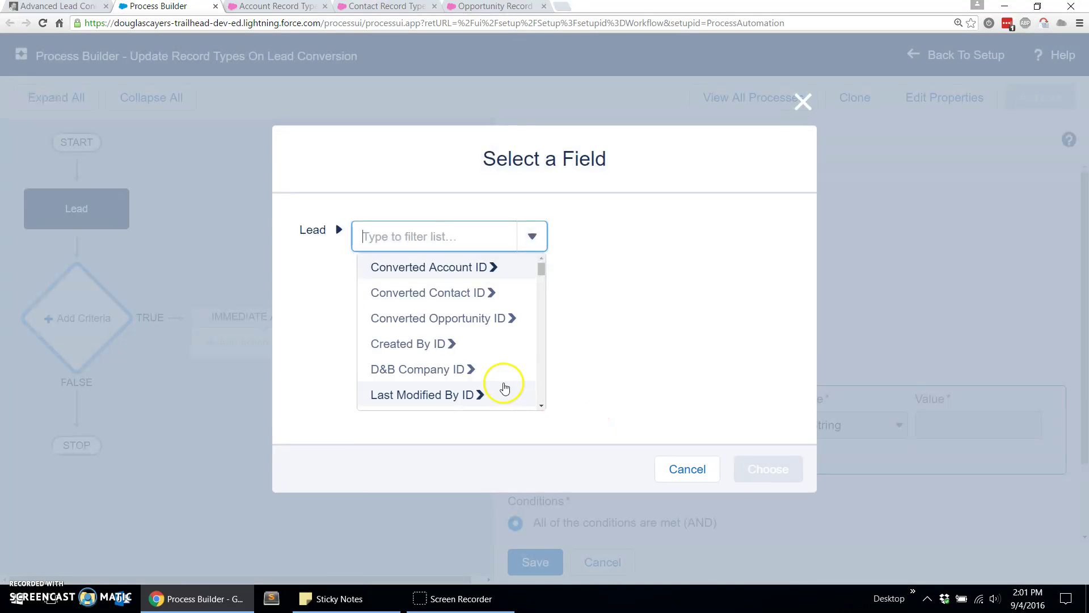
pyautogui.write('converted')
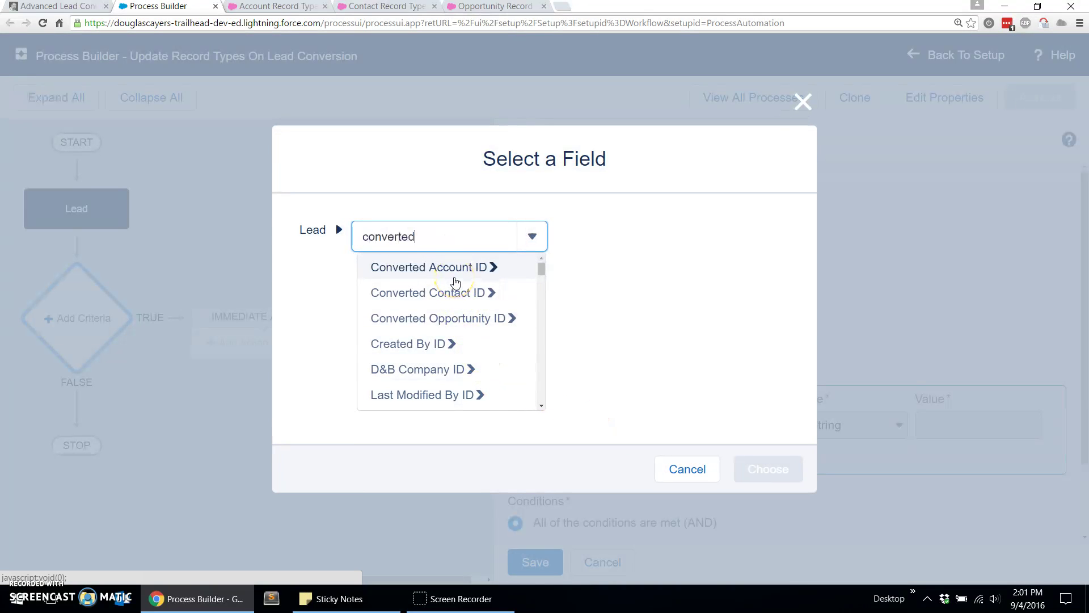
pyautogui.click(395, 341)
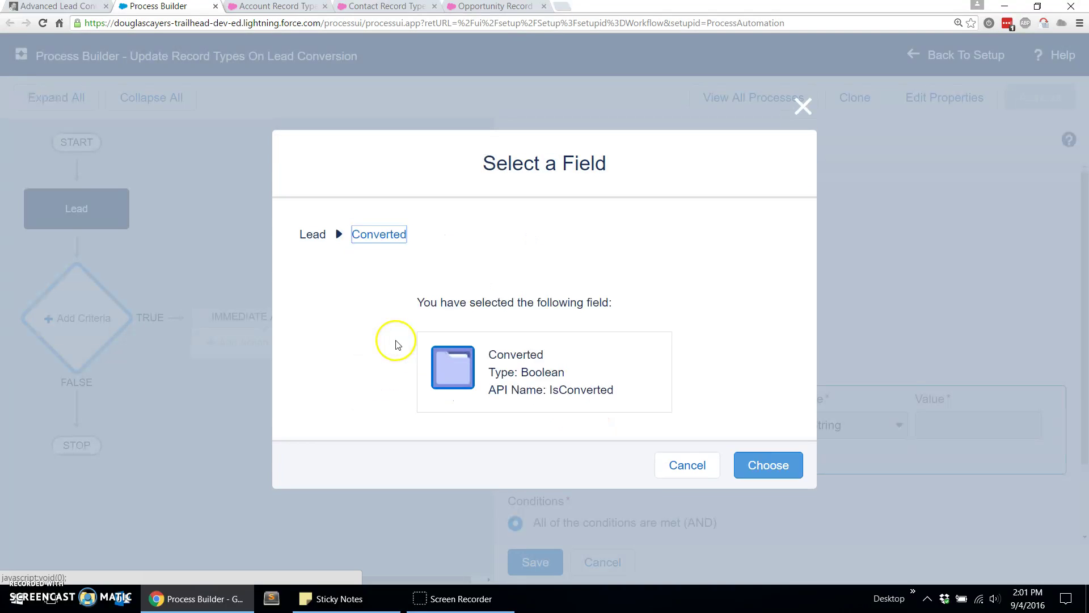
pyautogui.click(763, 464)
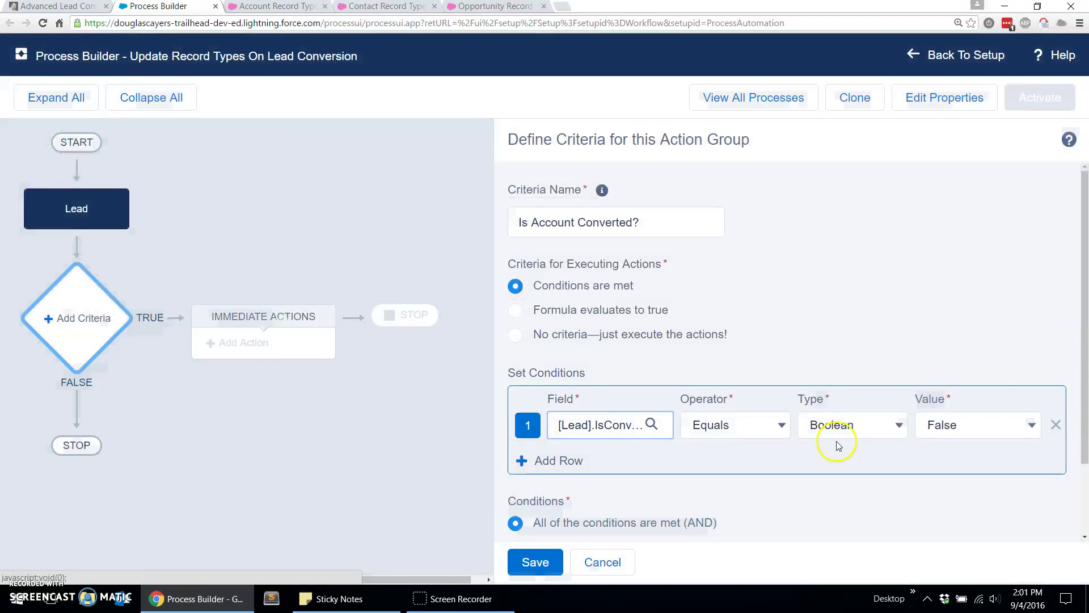
pyautogui.click(938, 429)
pyautogui.click(953, 444)
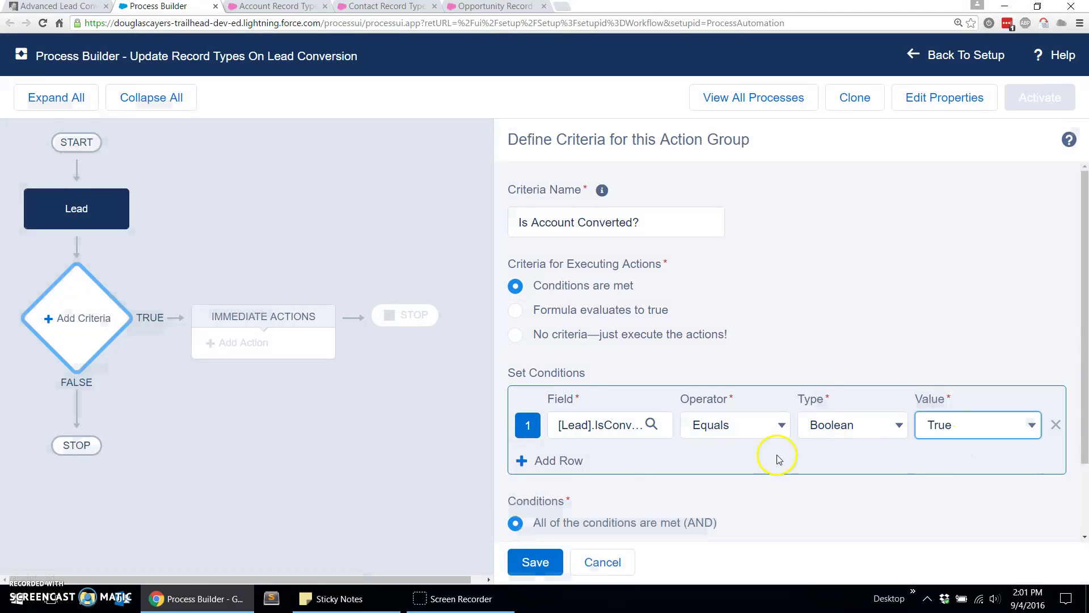
# Step: Add a second condition on the Lead's Converted Account ID field, with the operator Is null and the value False
pyautogui.click(570, 461)
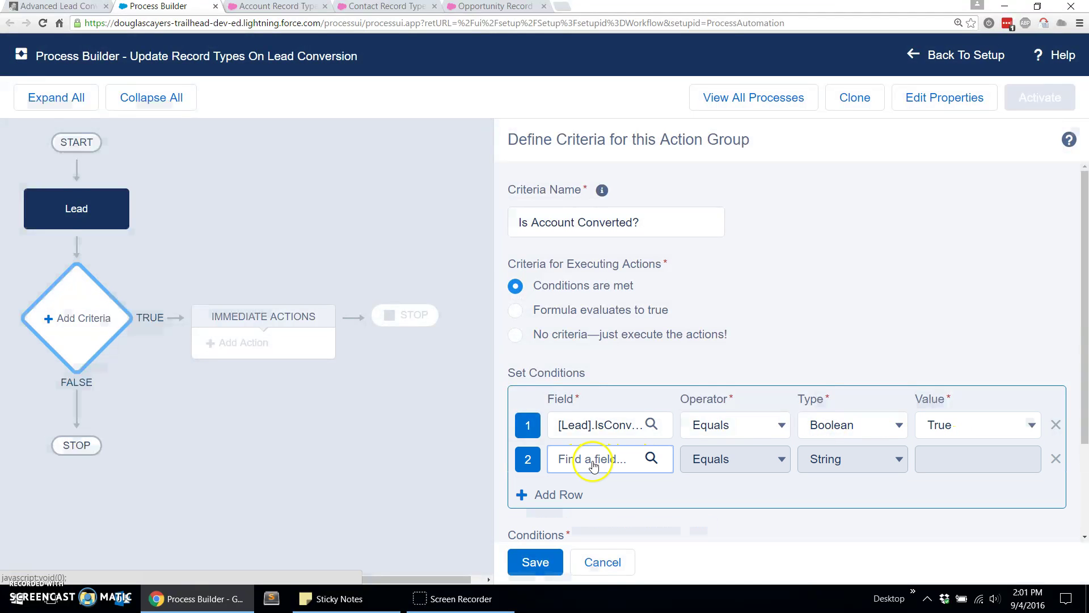
pyautogui.click(593, 464)
pyautogui.write('converted account')
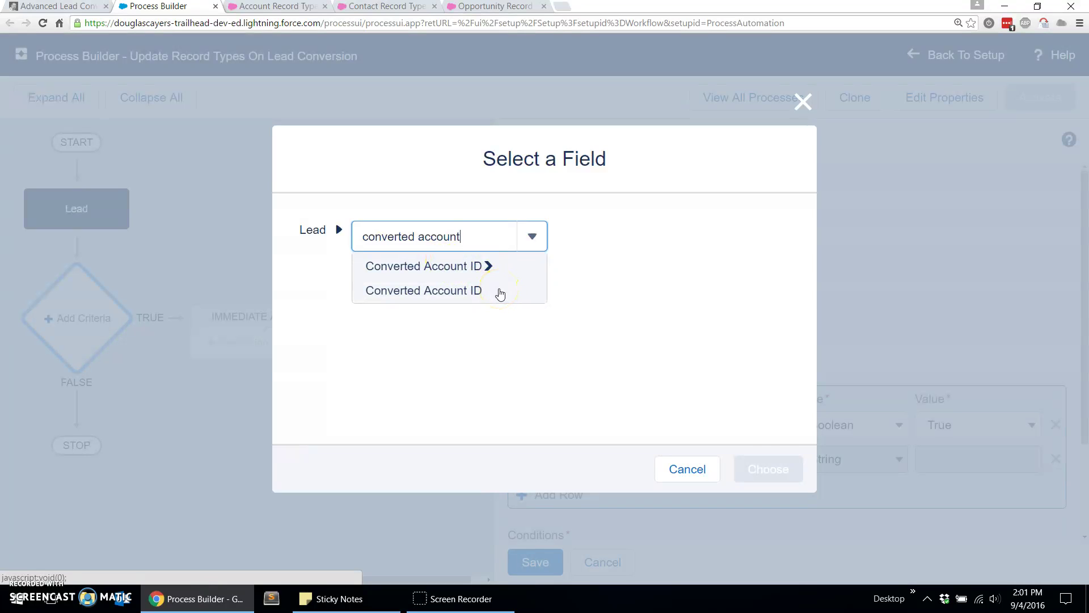
pyautogui.click(467, 295)
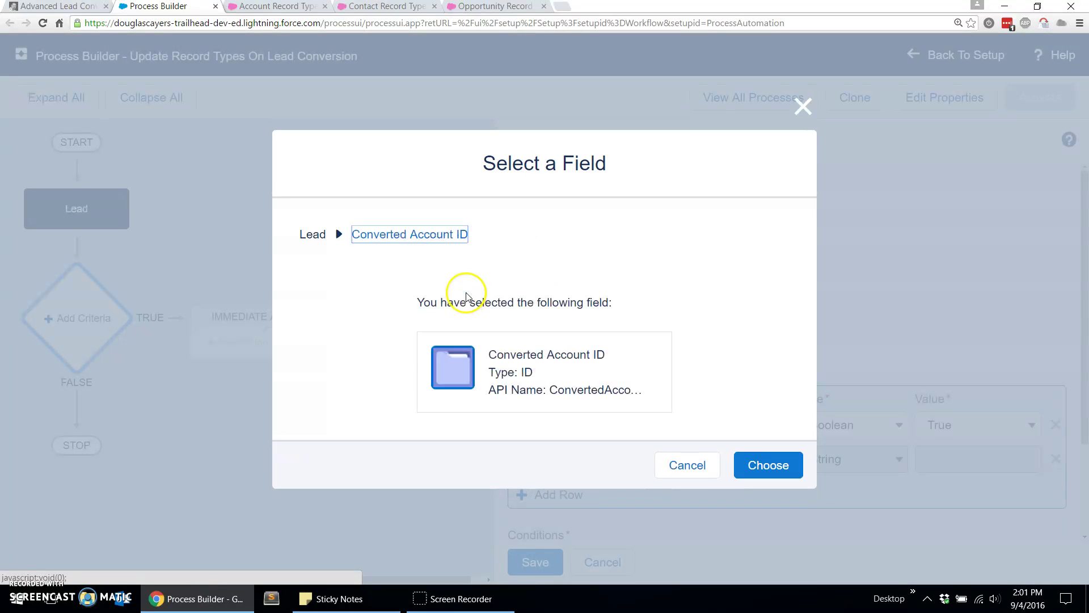
pyautogui.click(761, 464)
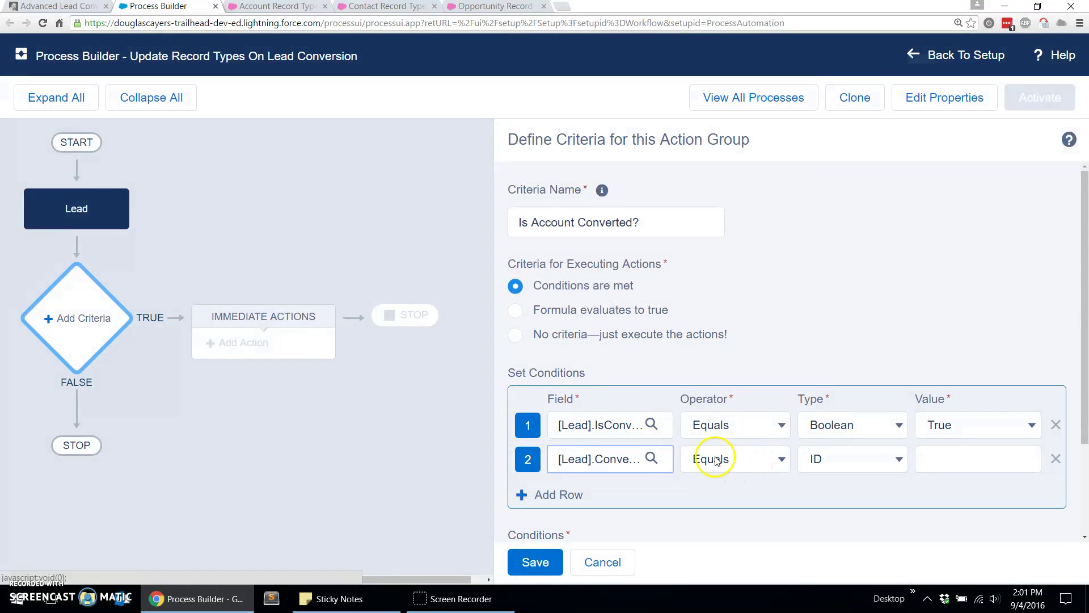
pyautogui.click(740, 462)
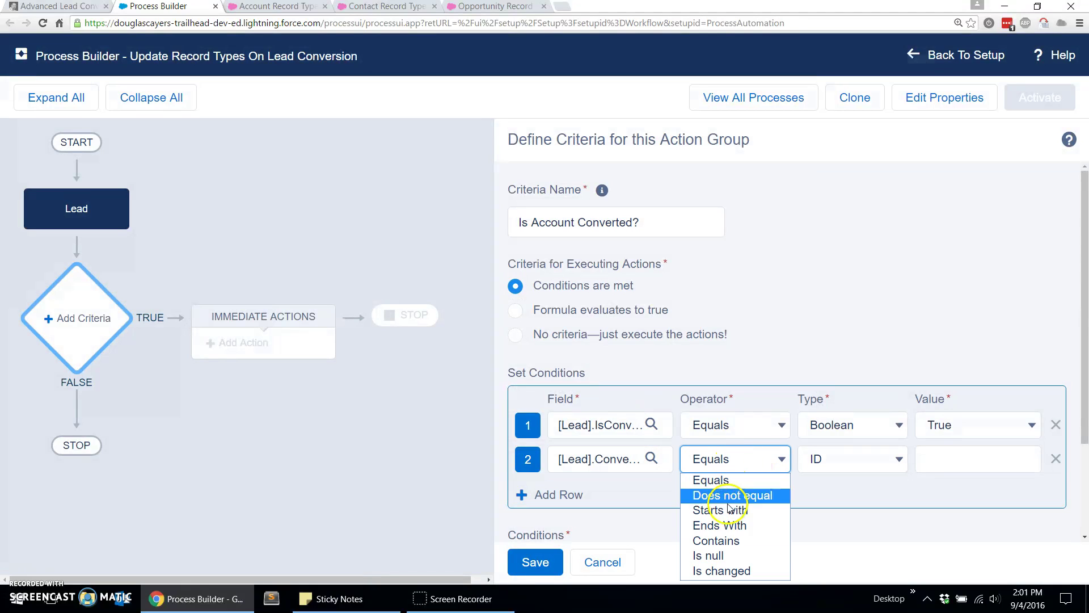
pyautogui.click(729, 556)
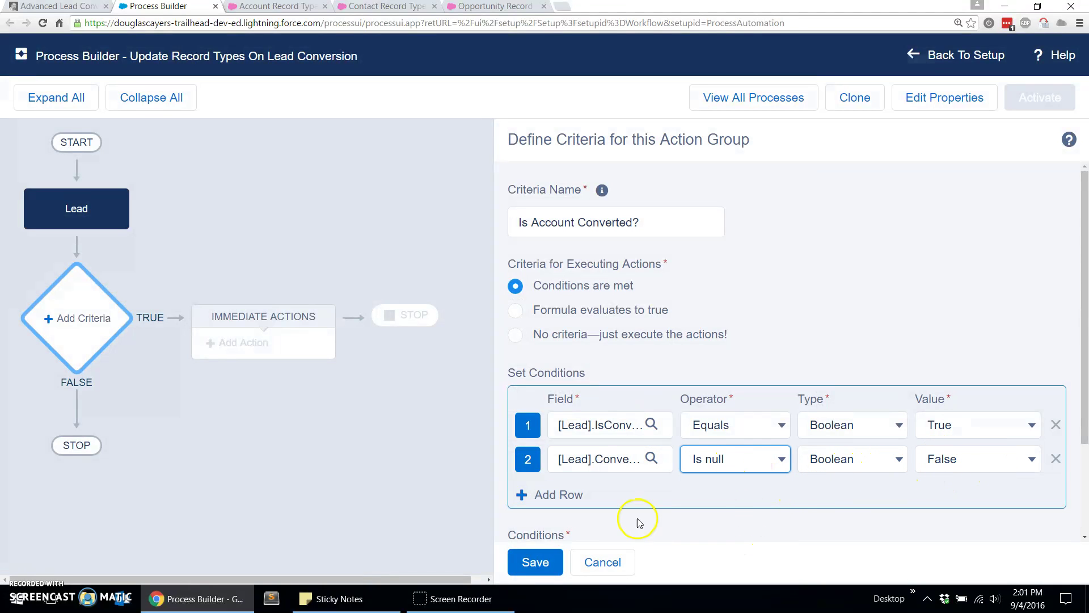
# Step: Make the actions execute only when specified changes are made to the record, and save the criteria
pyautogui.scroll(-3, 624, 499)
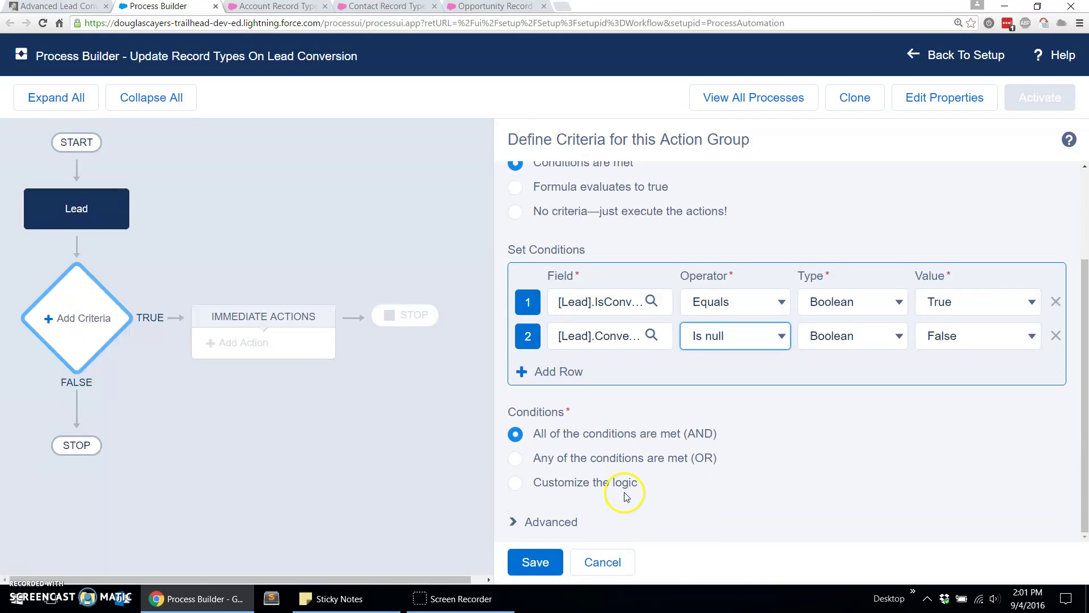
pyautogui.click(569, 527)
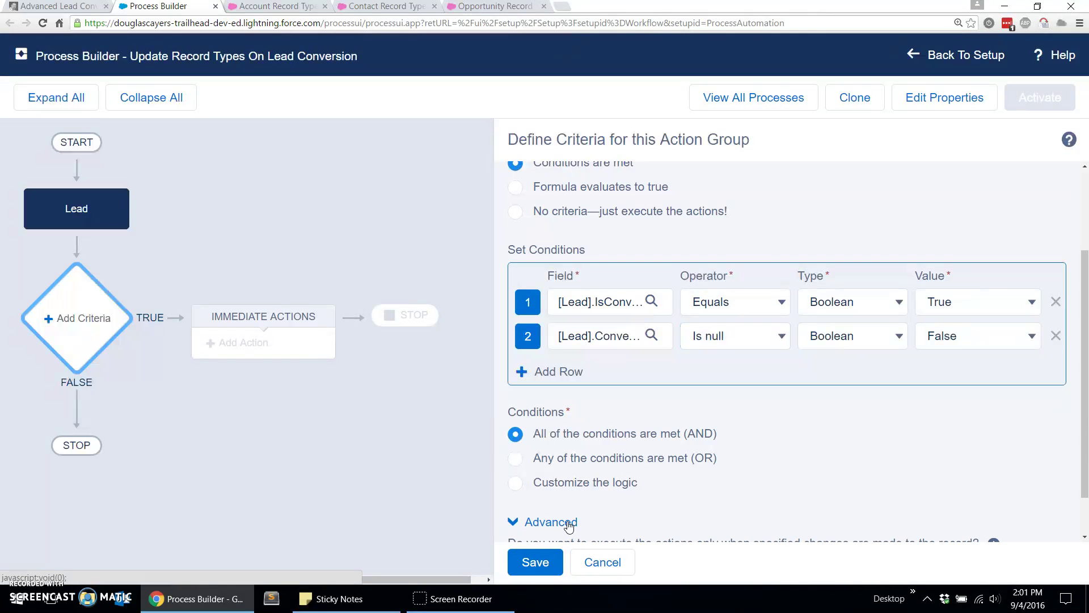
pyautogui.scroll(-1, 603, 516)
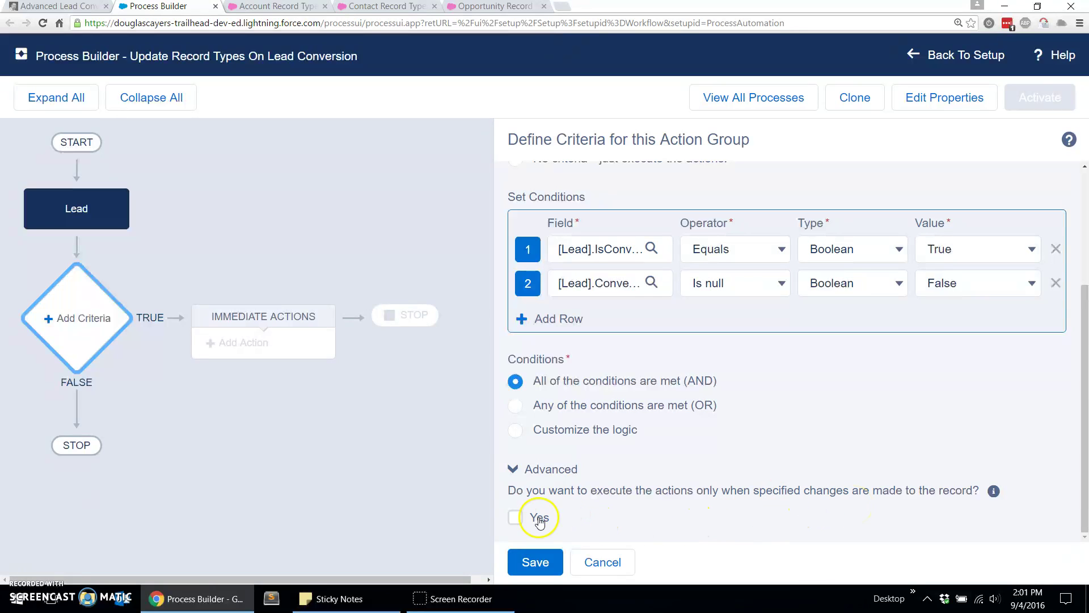
pyautogui.click(516, 519)
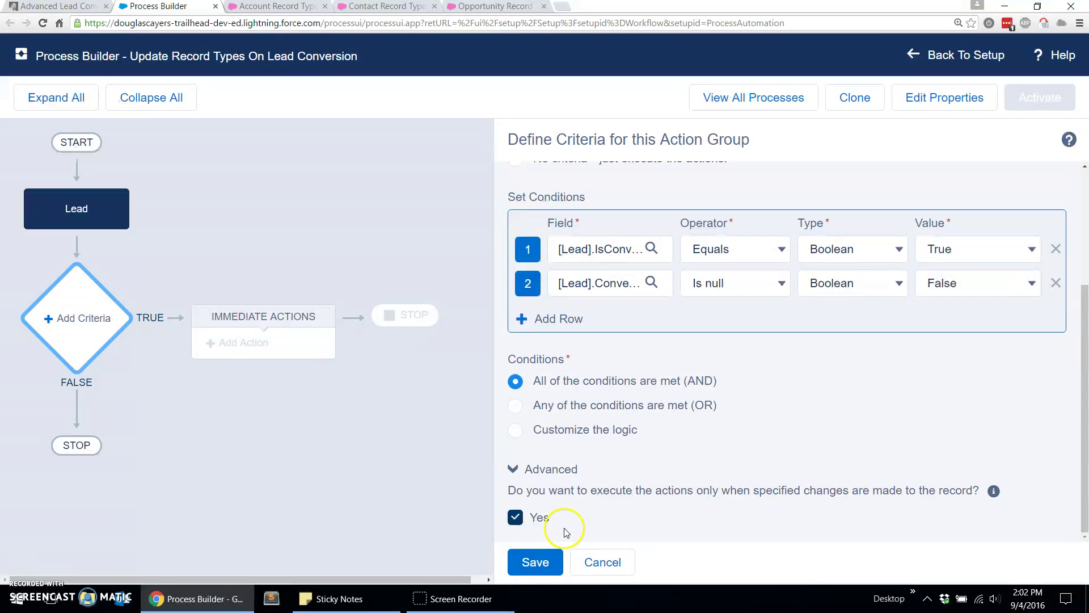
pyautogui.click(533, 561)
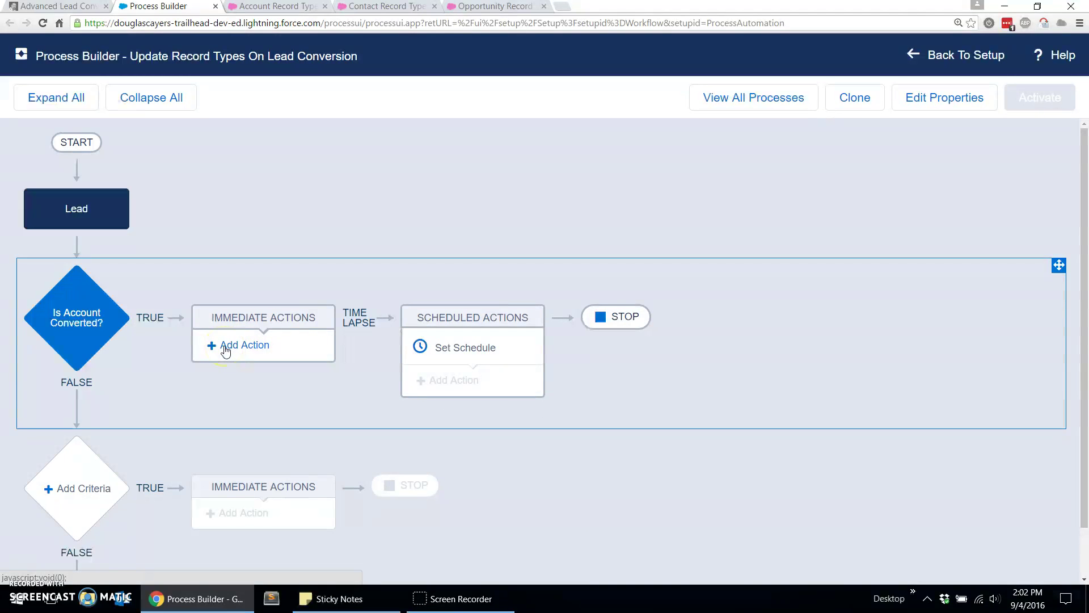
# Step: Add an immediate action of type Update Records under "Is Account Converted?" and name it "Set Account Record Type"
pyautogui.click(258, 351)
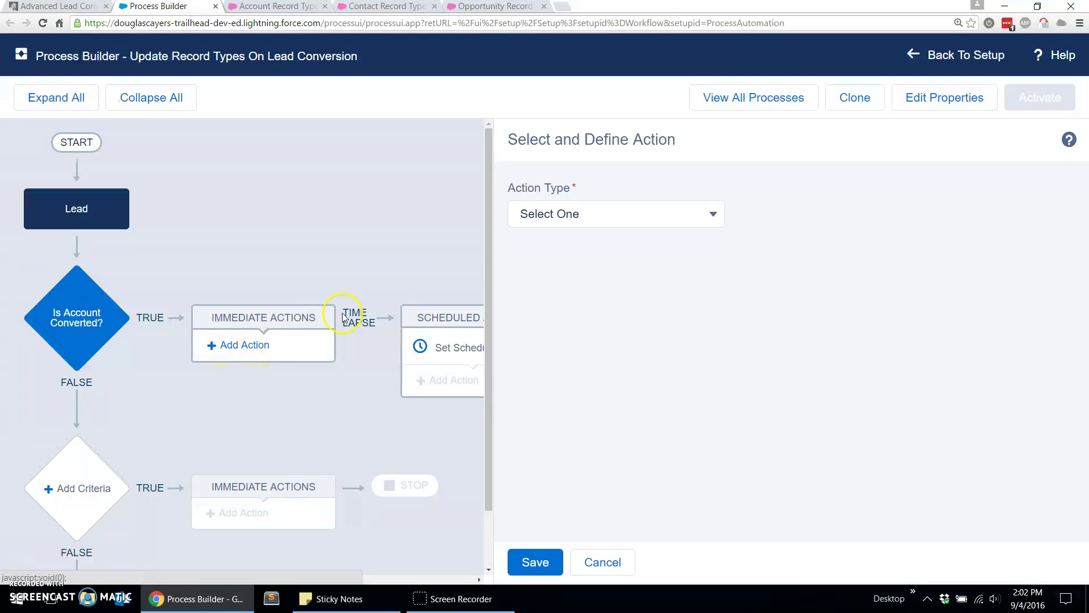
pyautogui.click(595, 215)
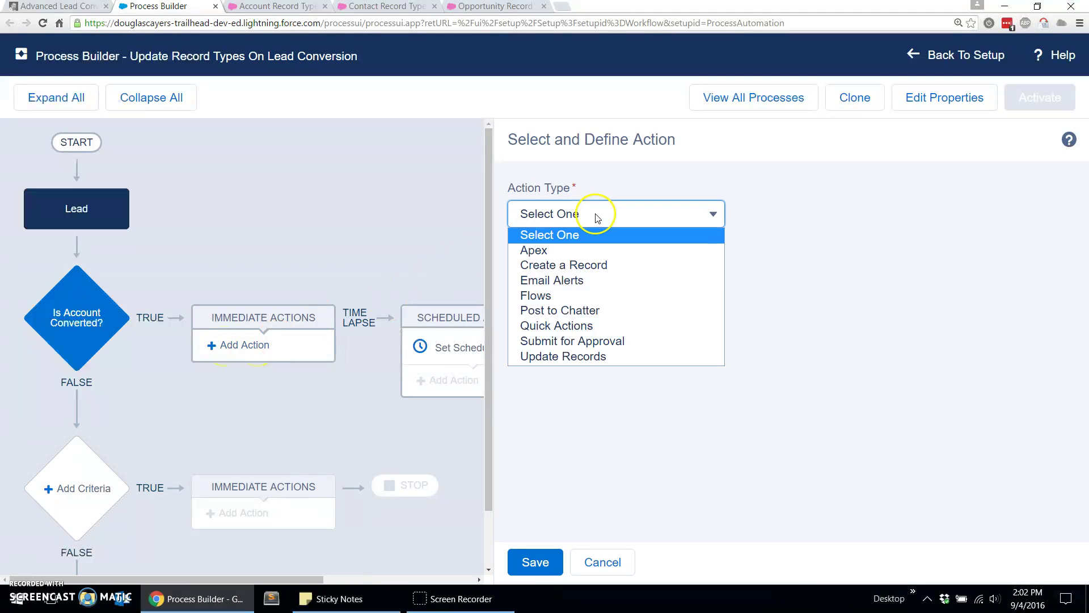
pyautogui.click(595, 355)
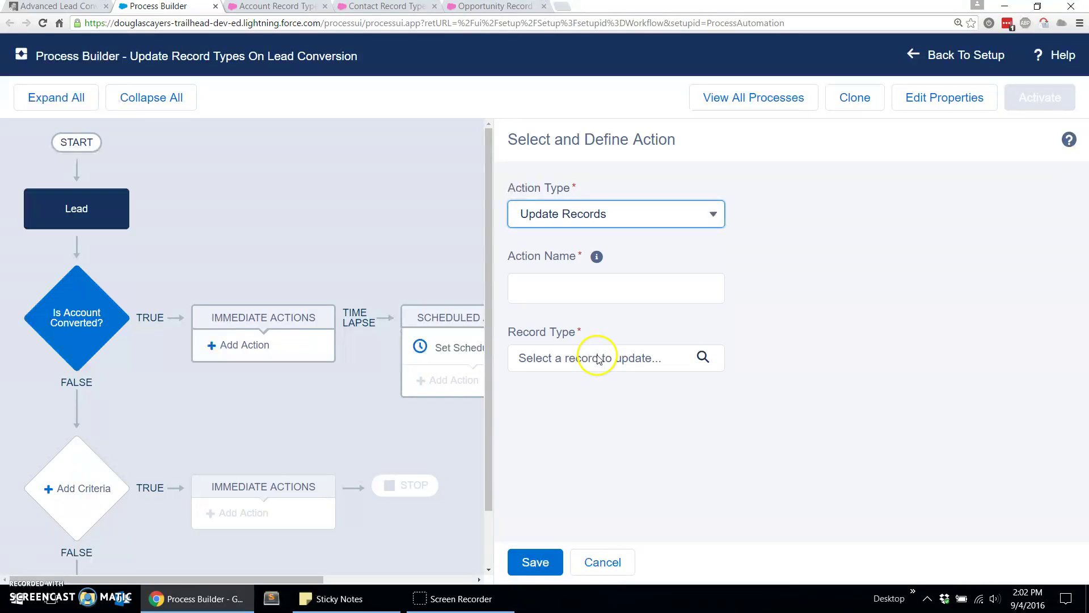
pyautogui.click(606, 285)
pyautogui.write('Set Account Record Type')
# Step: Choose the Lead's related Converted Account ID record as the record to update
pyautogui.click(623, 363)
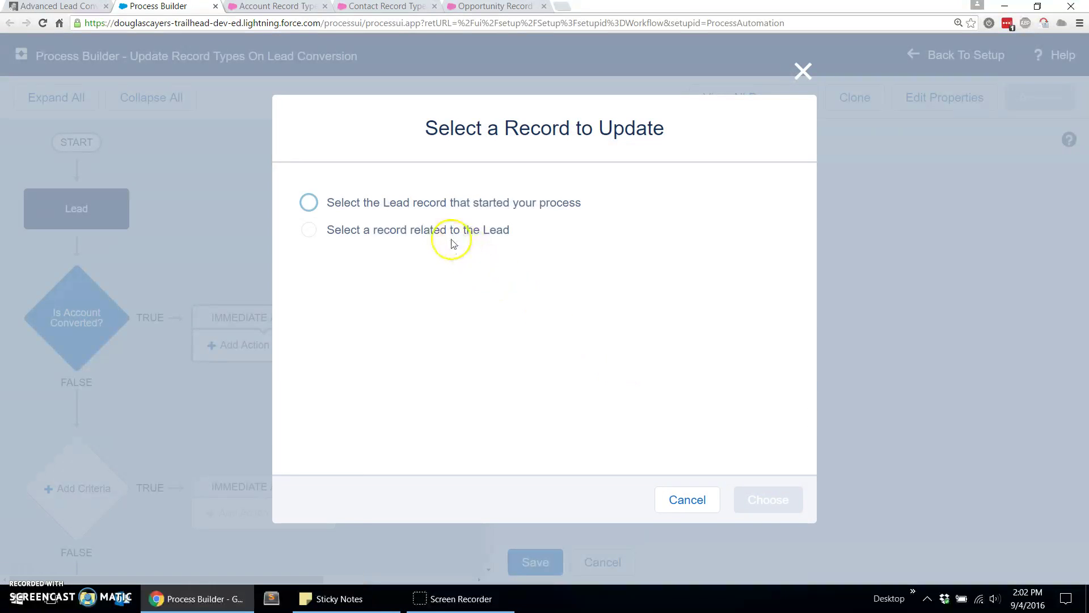
pyautogui.click(464, 233)
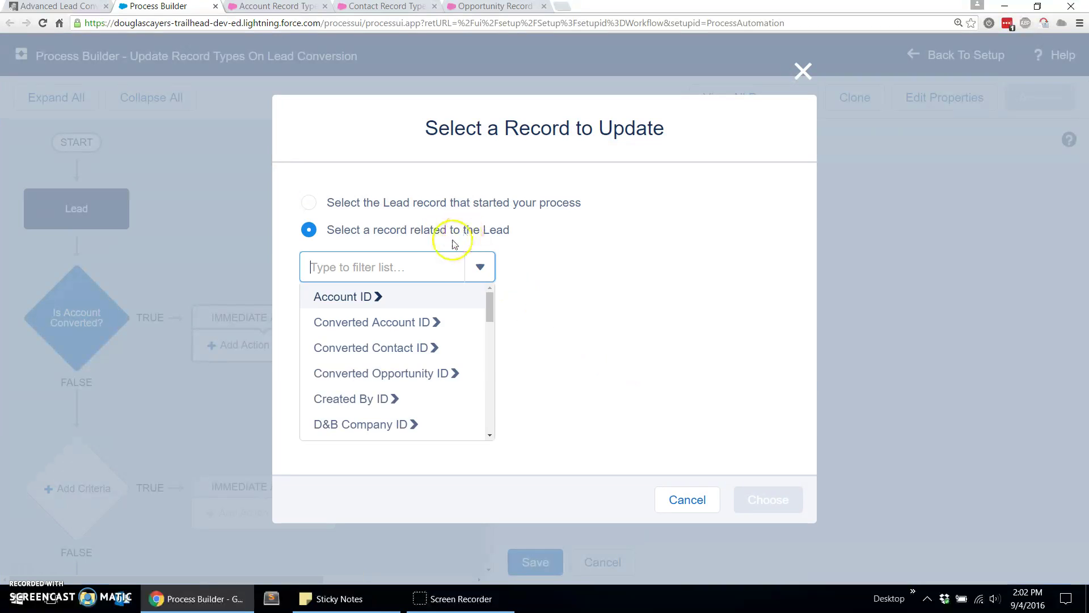
pyautogui.write('converted account')
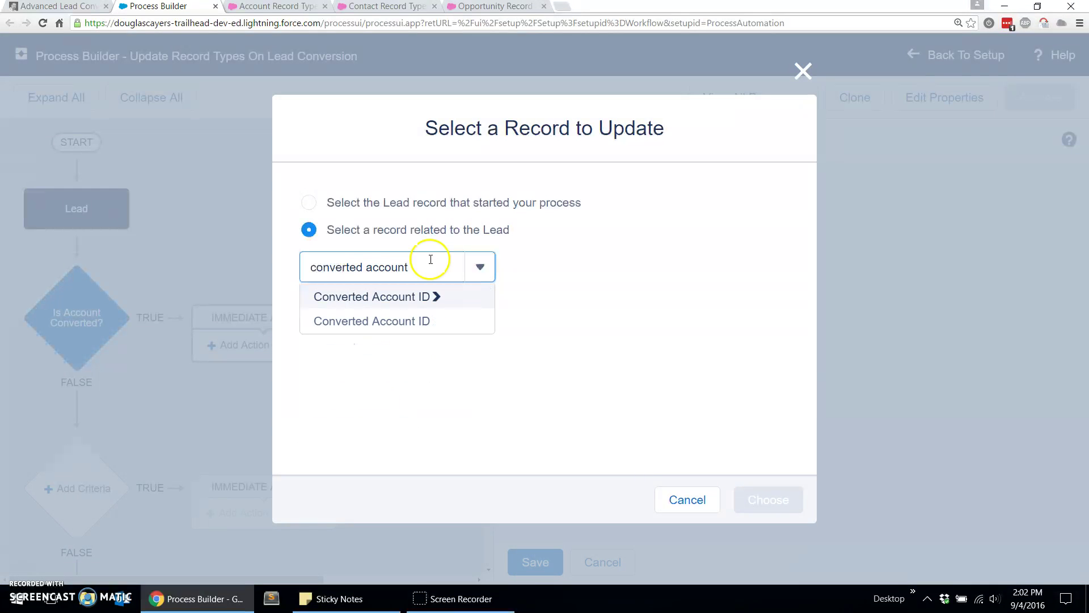
pyautogui.click(424, 321)
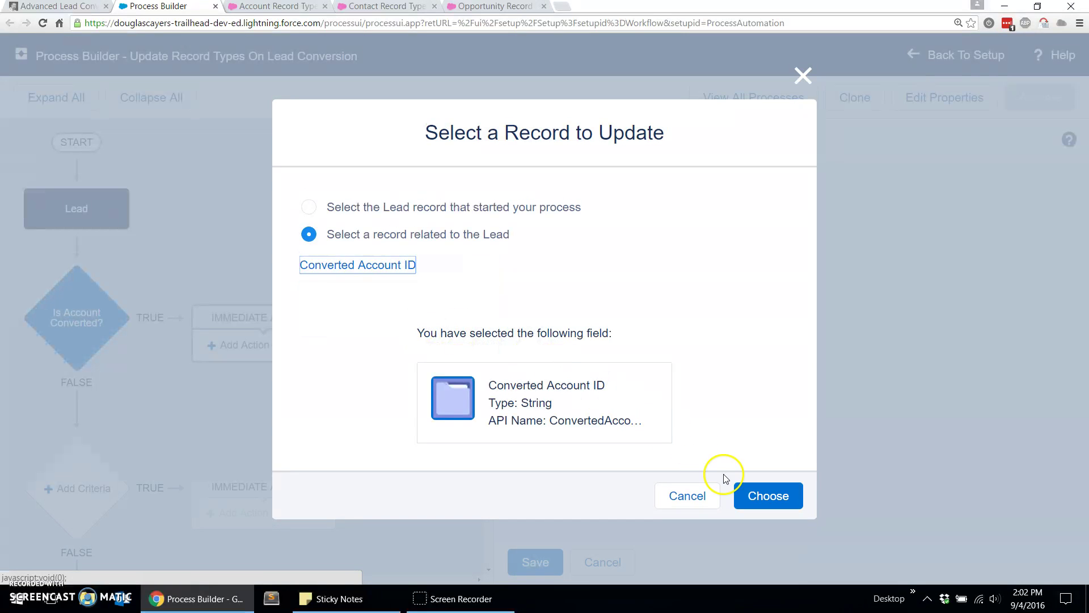
pyautogui.click(750, 496)
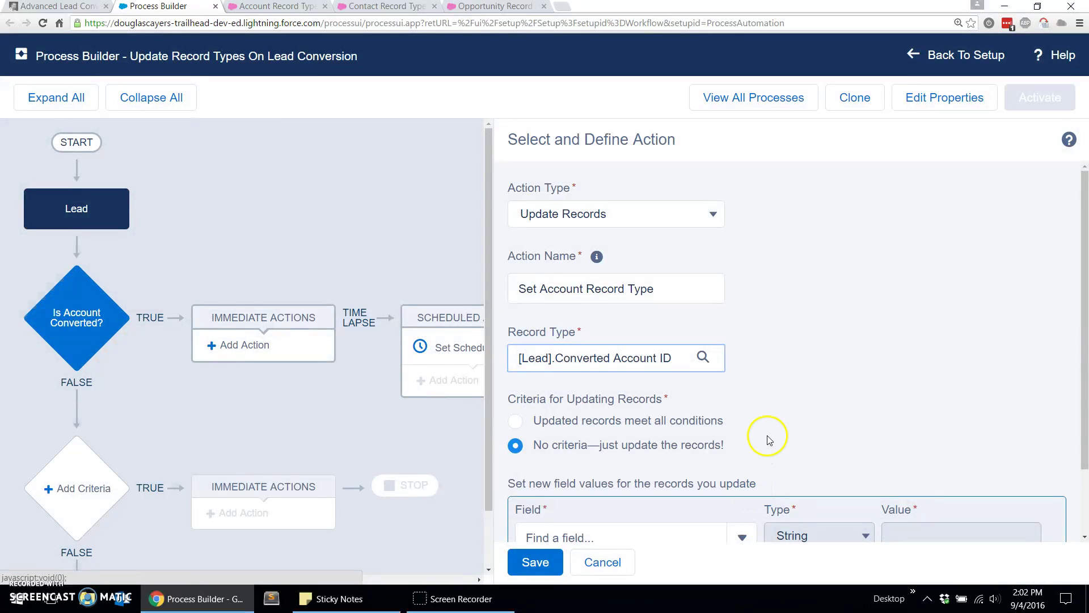
# Step: Pick Record Type ID as the field to set in the "Set Account Record Type" action
pyautogui.scroll(-2, 768, 437)
pyautogui.click(681, 461)
pyautogui.write('record ty')
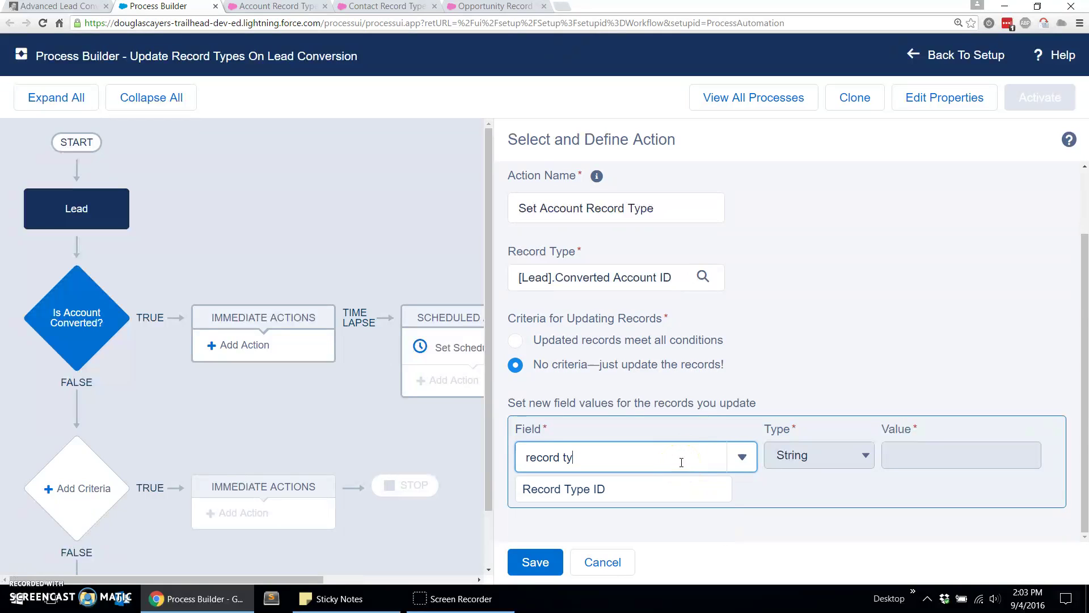
pyautogui.click(675, 491)
pyautogui.click(913, 453)
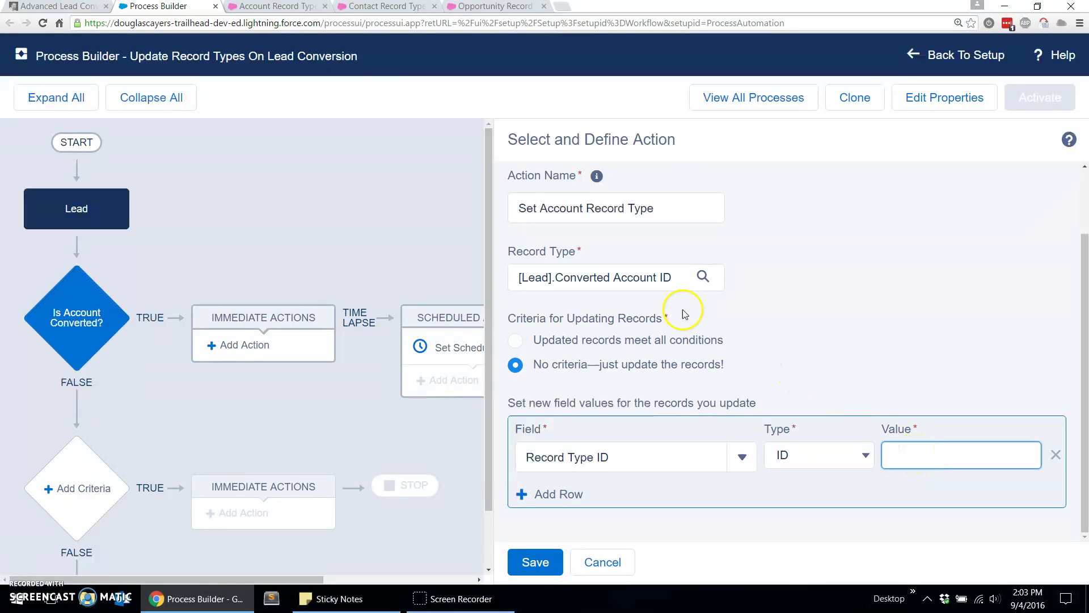
# Step: Open the Type A account record type and copy its record ID from the page address
pyautogui.click(280, 8)
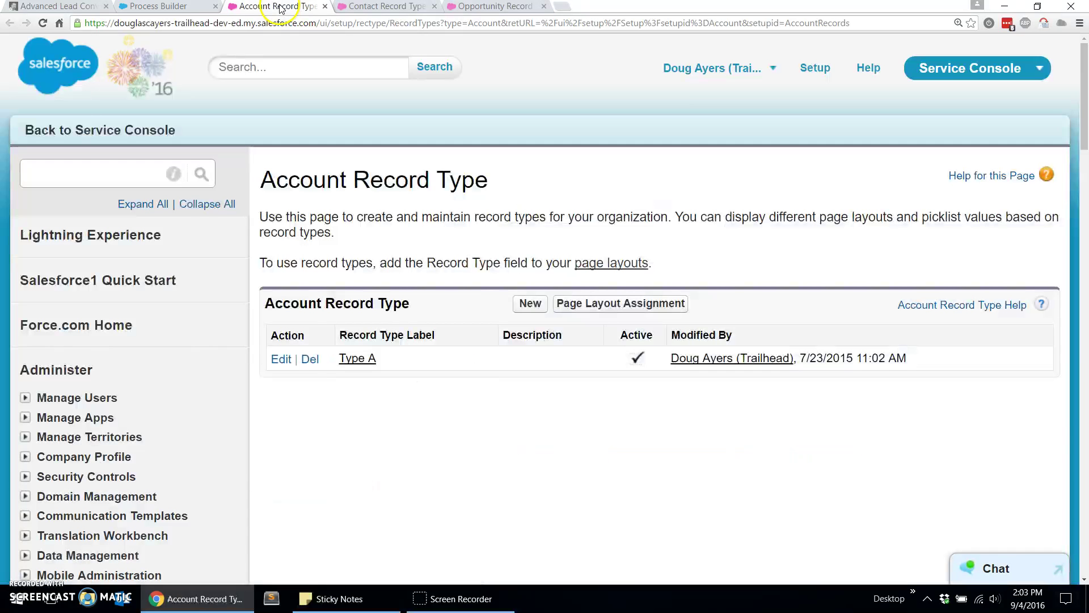
pyautogui.click(359, 359)
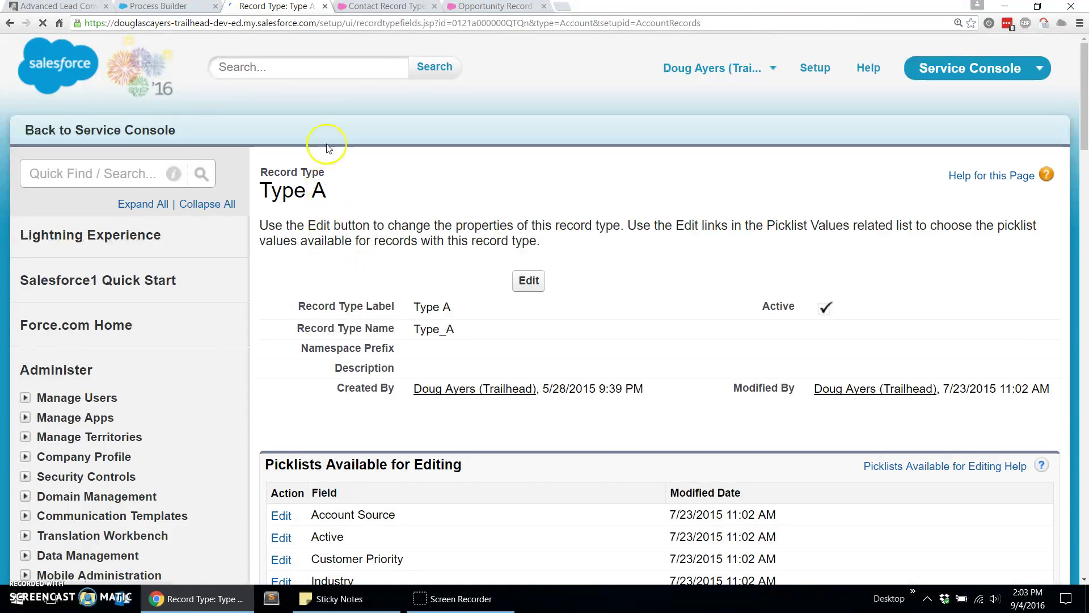
pyautogui.doubleClick(474, 23)
pyautogui.hotkey('ctrl', 'c')
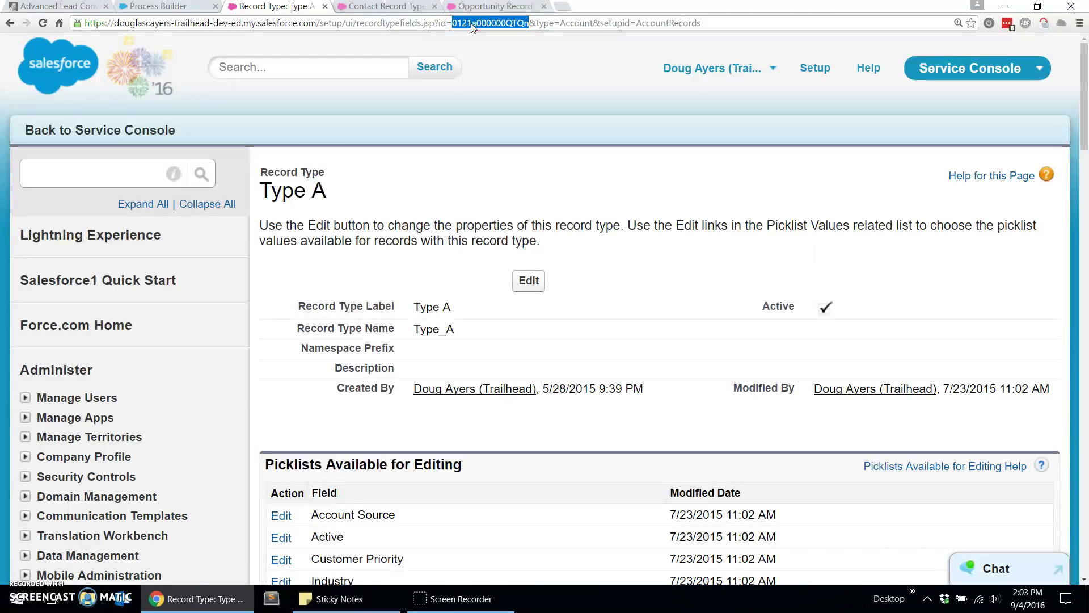
# Step: Enter the copied ID 0121a000000QTQn as the Record Type ID value in the process action and save the action
pyautogui.click(174, 10)
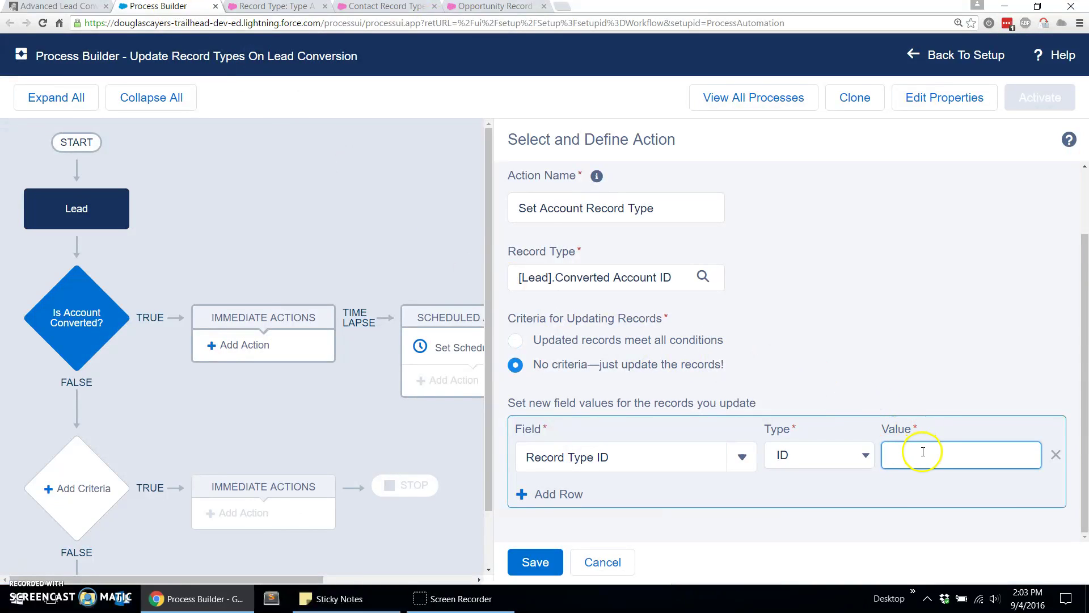
pyautogui.hotkey('ctrl', 'v')
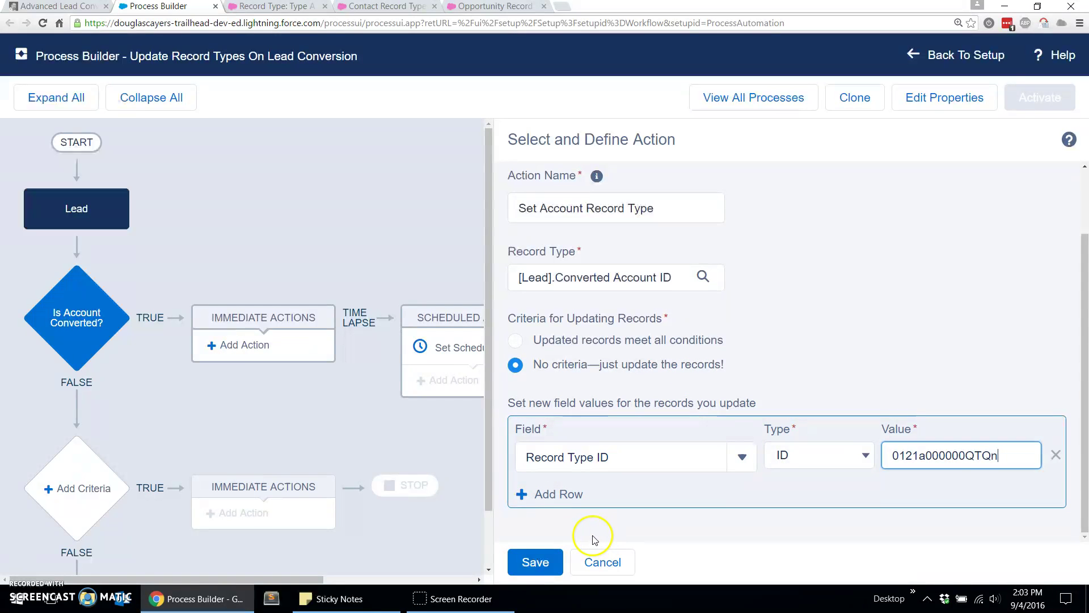
pyautogui.click(542, 563)
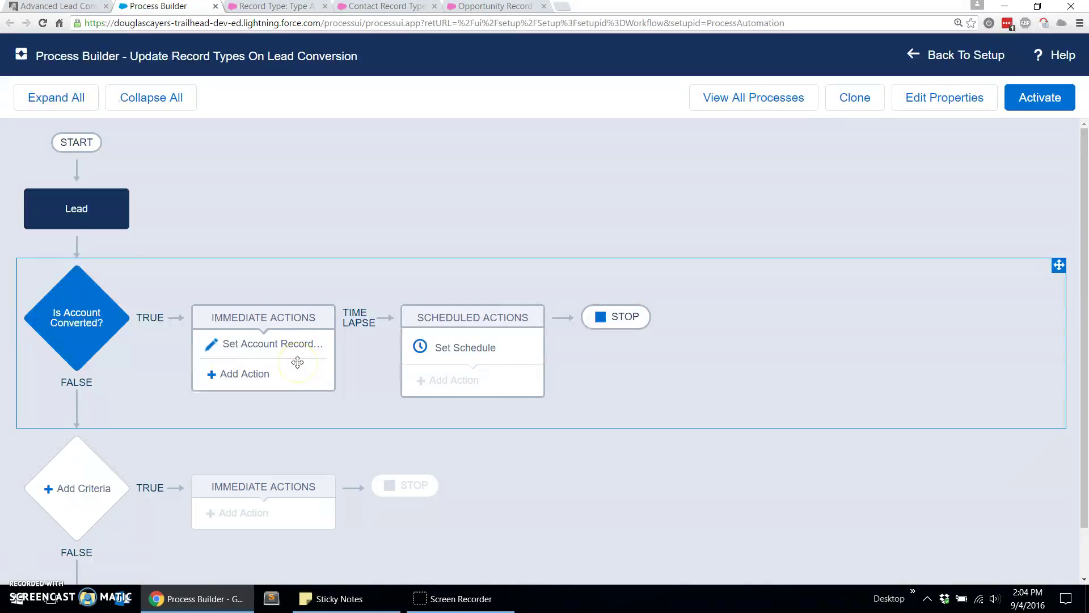
# Step: Add a new criteria node below "Is Account Converted?" and name it "Is Contact Converted?"
pyautogui.scroll(-1, 298, 362)
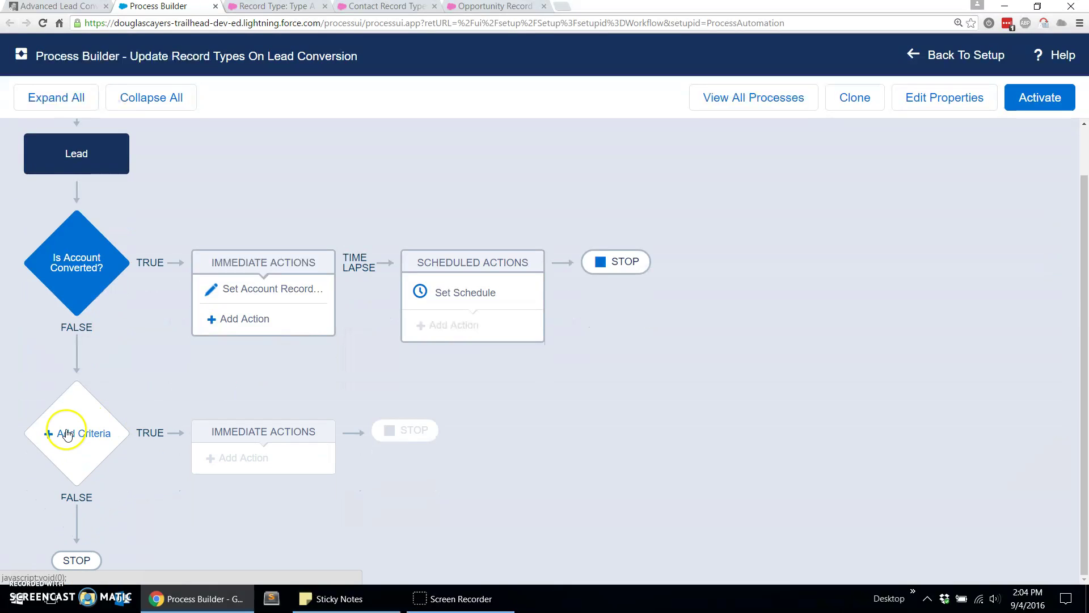
pyautogui.click(69, 436)
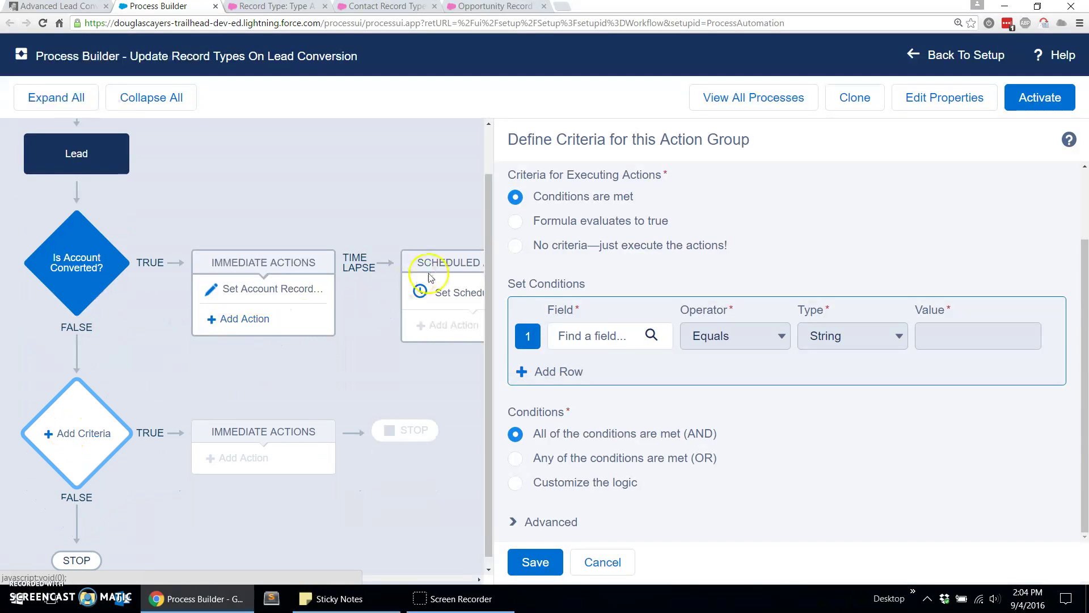
pyautogui.click(580, 226)
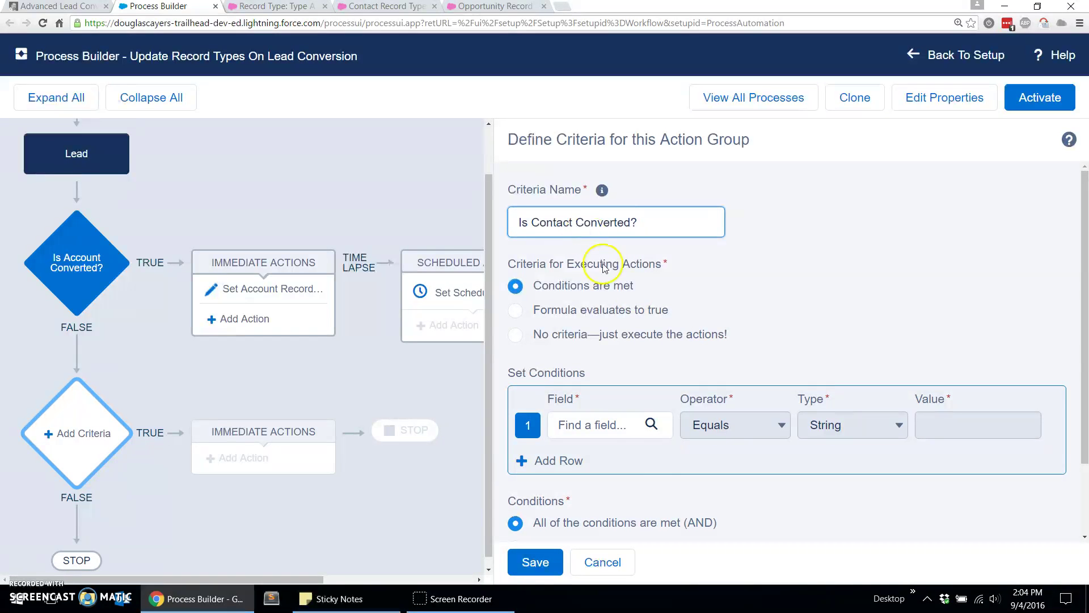
# Step: Set the first condition to the Lead's Converted field equals True
pyautogui.click(641, 431)
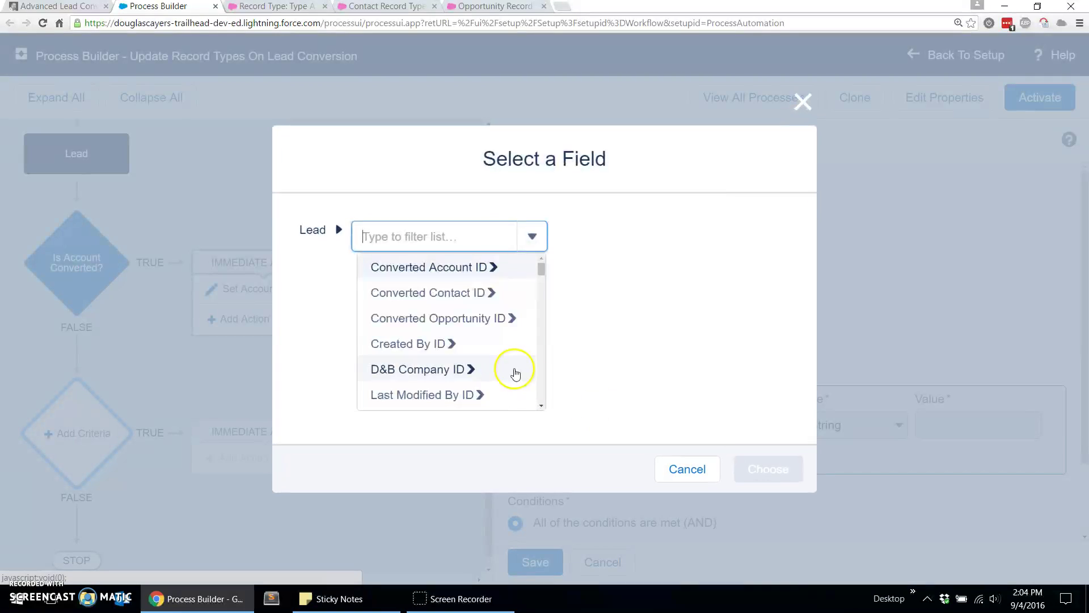
pyautogui.write('converted')
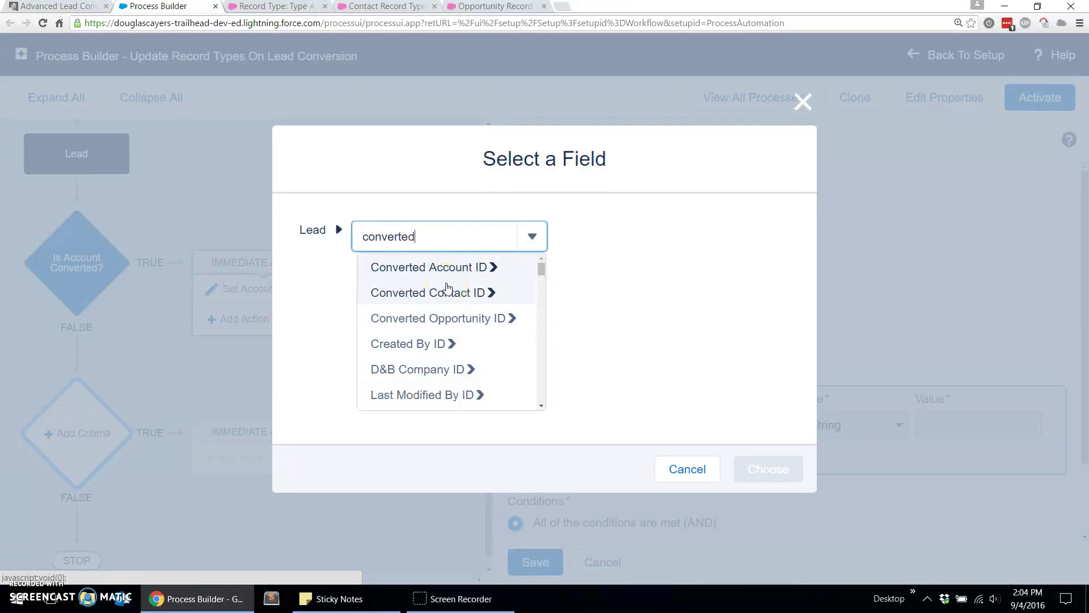
pyautogui.click(428, 342)
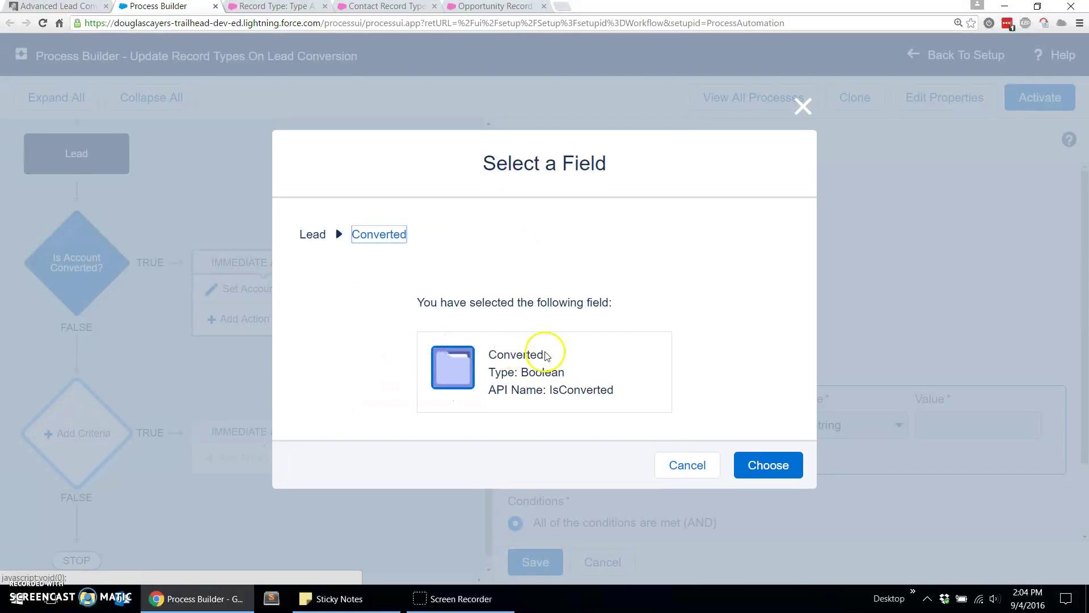
pyautogui.click(763, 463)
pyautogui.click(958, 424)
pyautogui.click(959, 445)
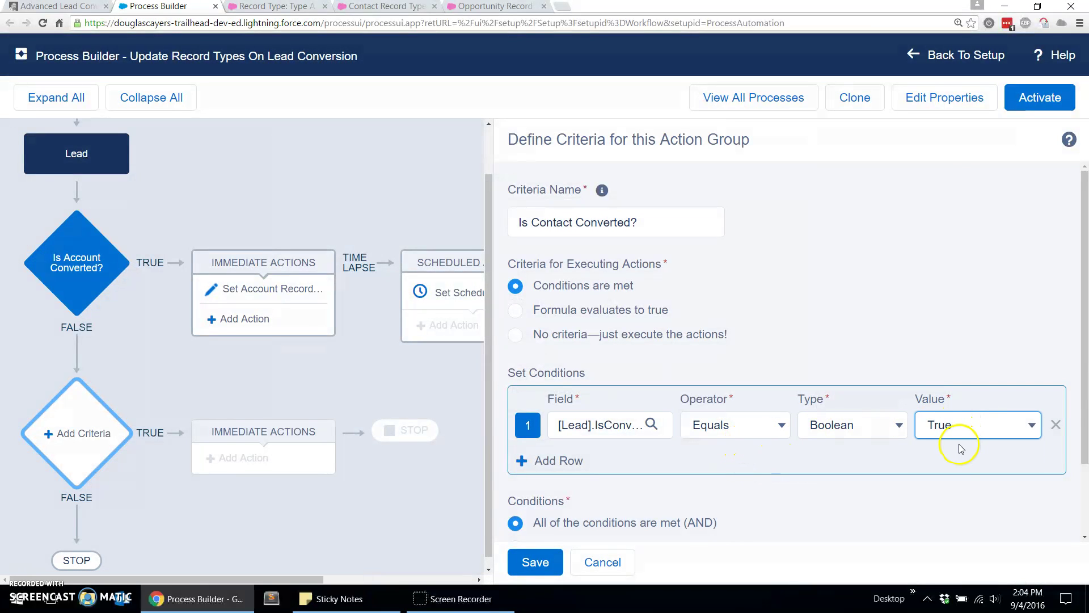
# Step: Add a second condition on the Lead's Converted Contact ID field, with the operator Is null and the value False
pyautogui.click(564, 464)
pyautogui.click(604, 460)
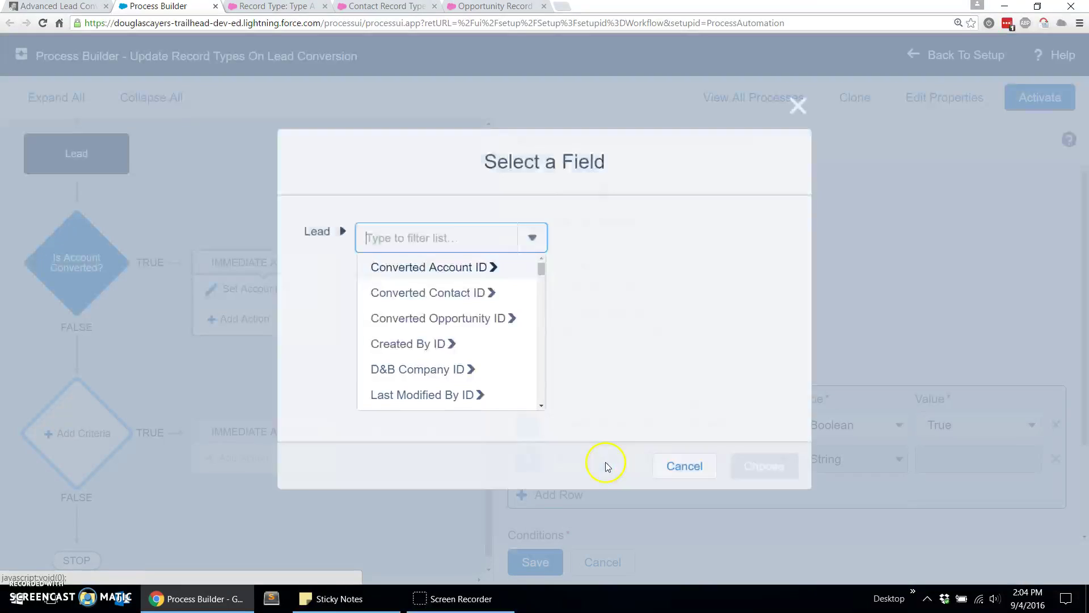
pyautogui.write('converted contact')
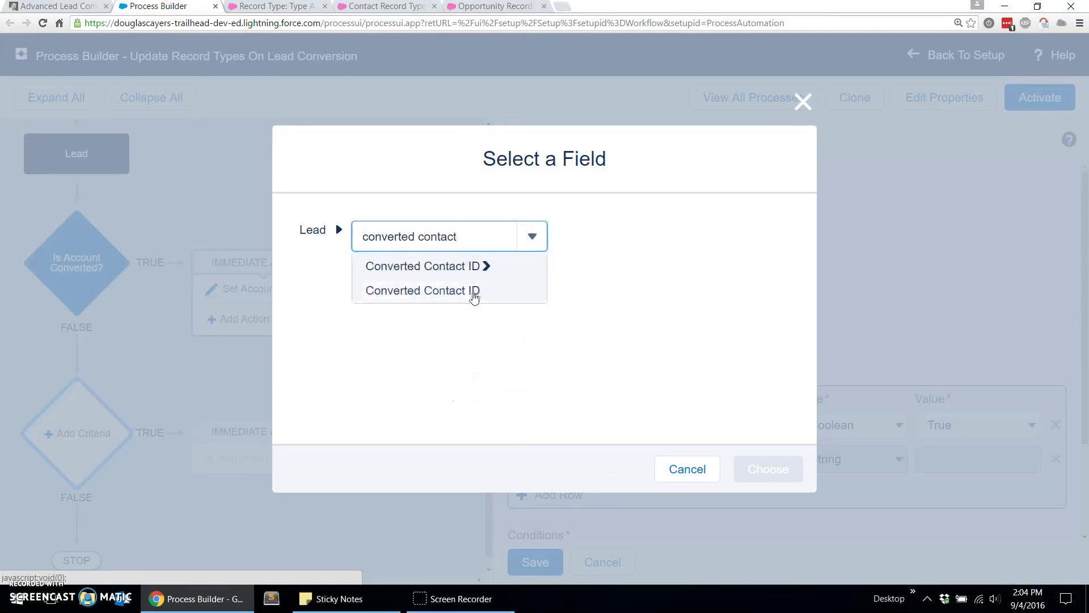
pyautogui.click(489, 300)
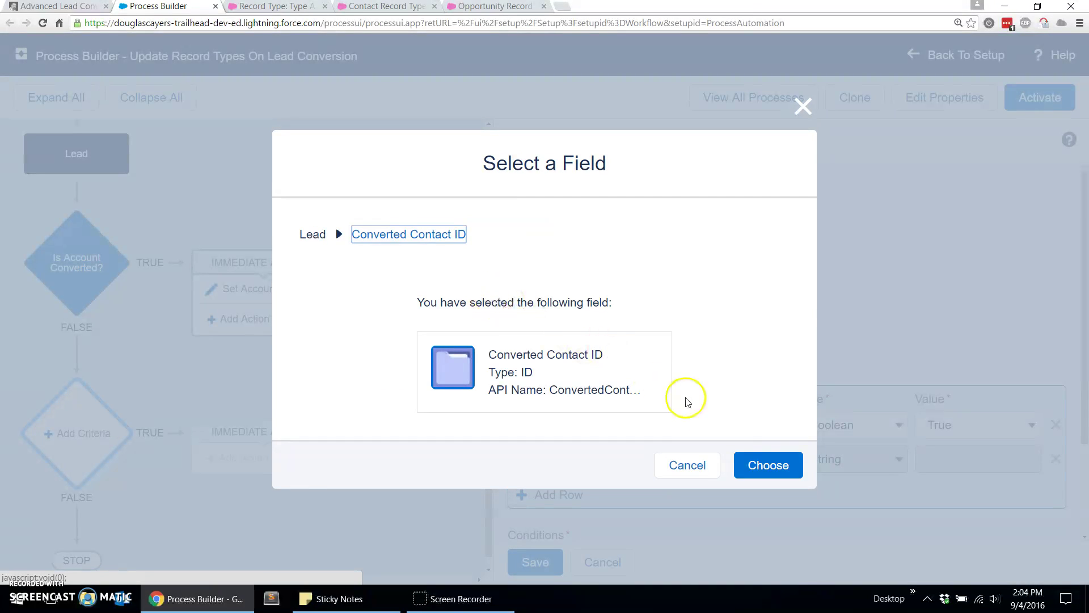
pyautogui.click(766, 469)
pyautogui.click(763, 465)
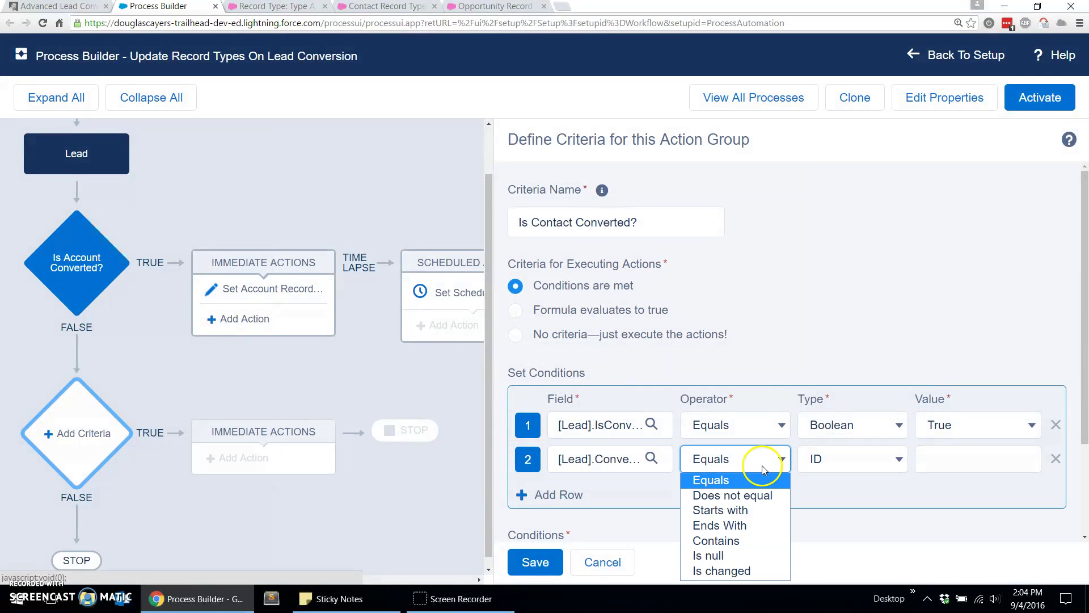
pyautogui.click(735, 557)
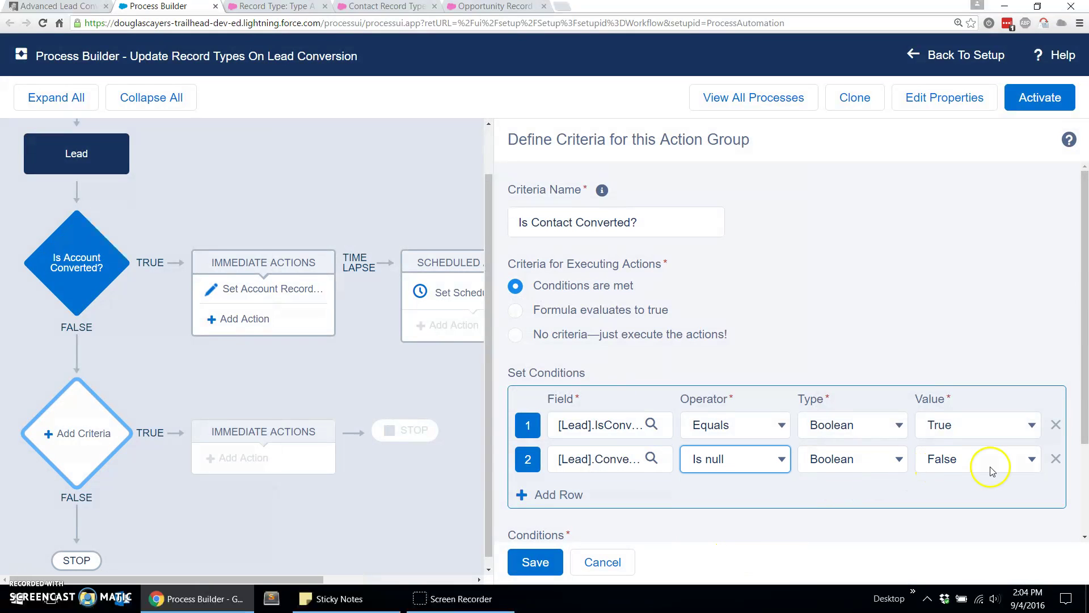
# Step: Make the contact criteria's actions execute only when specified changes are made to the record, and save the criteria
pyautogui.scroll(-2, 766, 481)
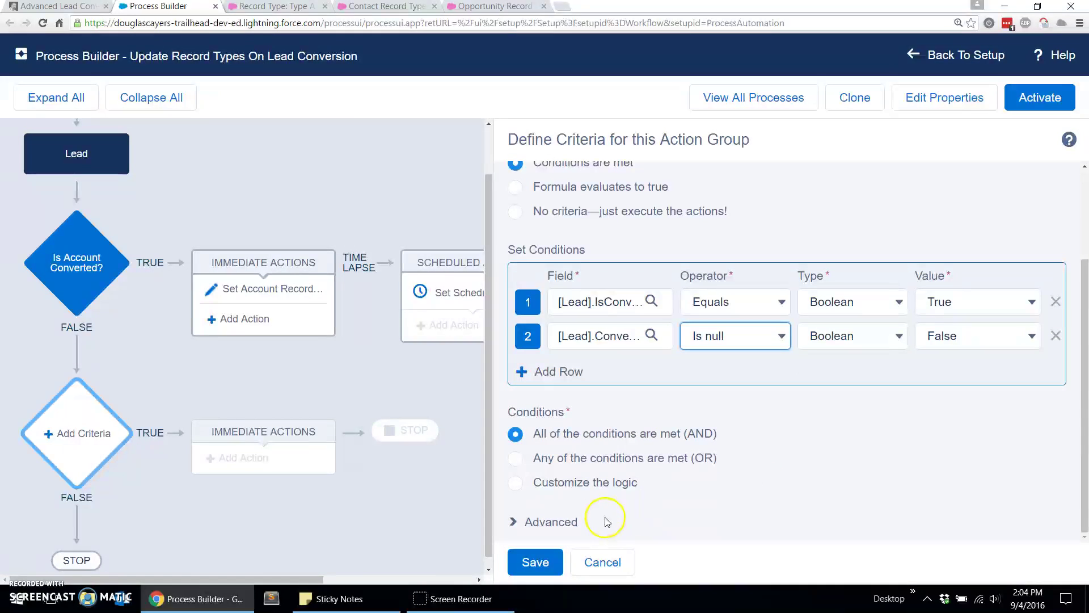
pyautogui.click(553, 522)
pyautogui.scroll(-1, 539, 518)
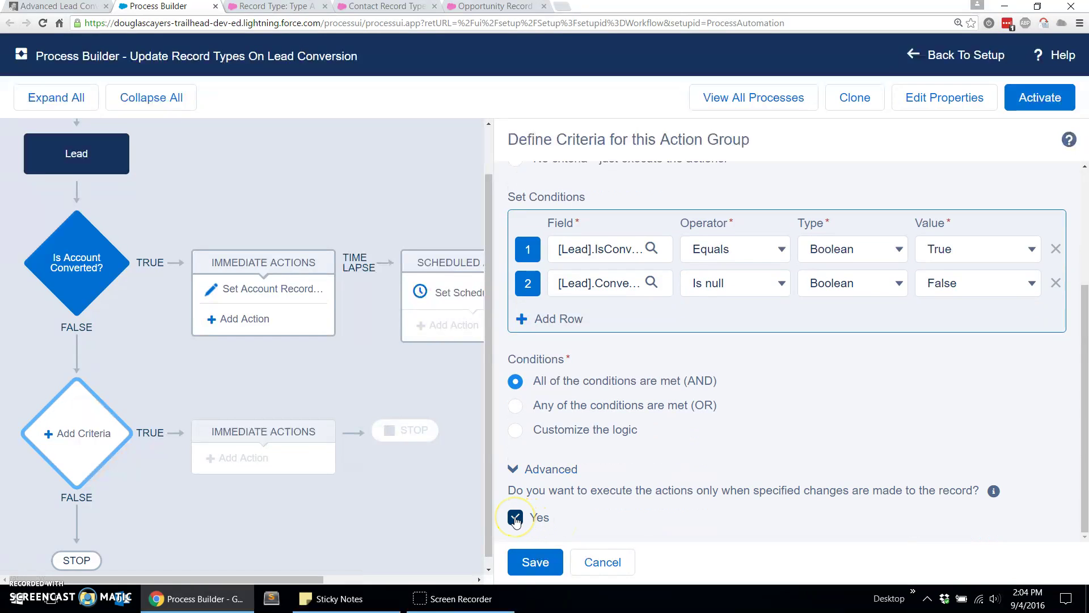
pyautogui.click(535, 564)
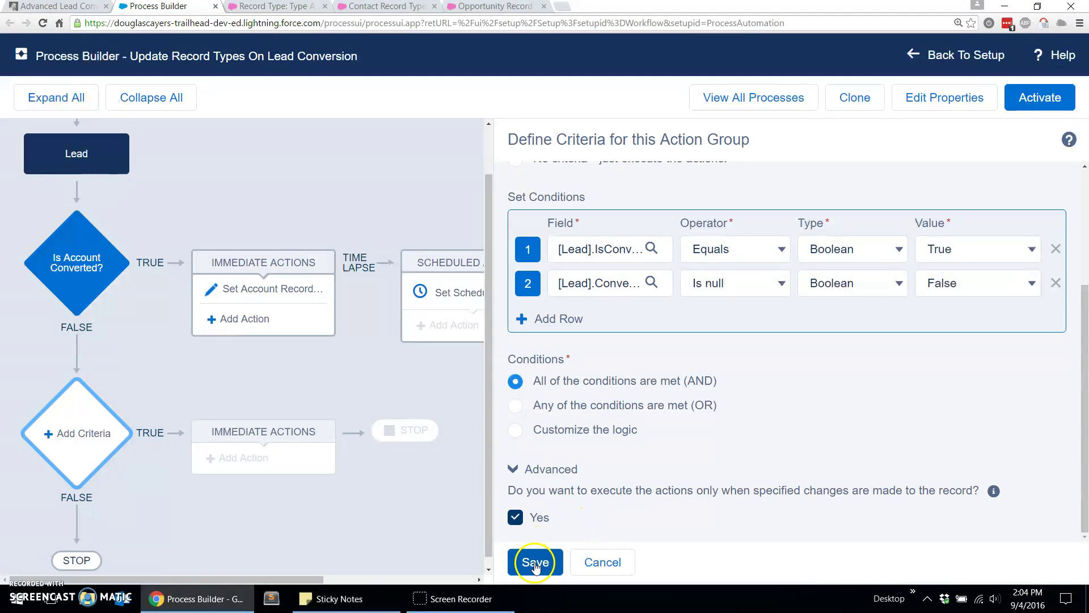
pyautogui.click(535, 563)
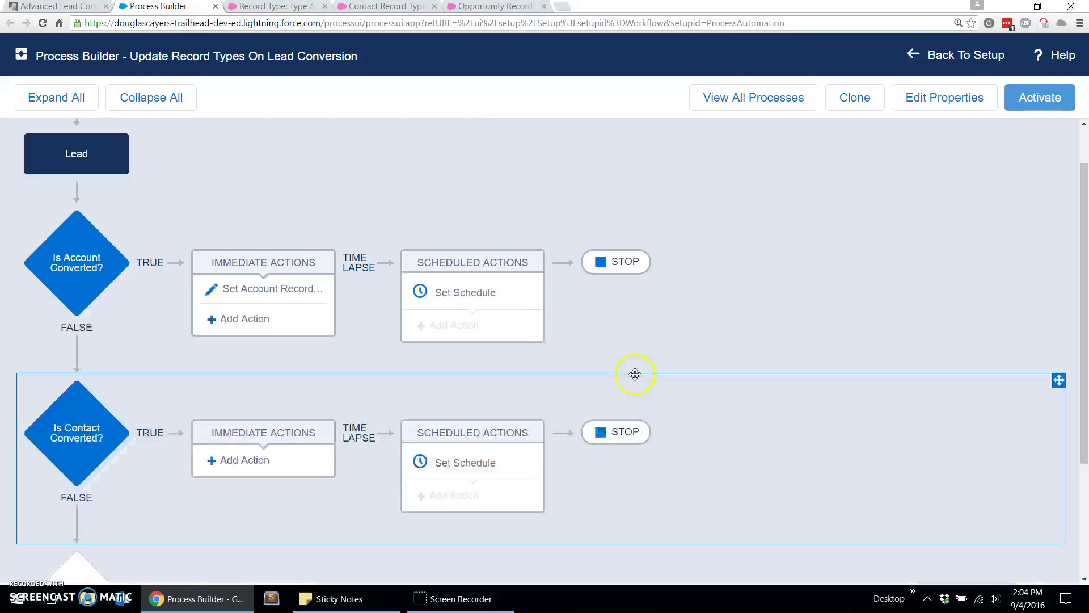
# Step: Add an immediate action of type Update Records under "Is Contact Converted?" and name it "Set Contact Record Type"
pyautogui.scroll(-3, 151, 370)
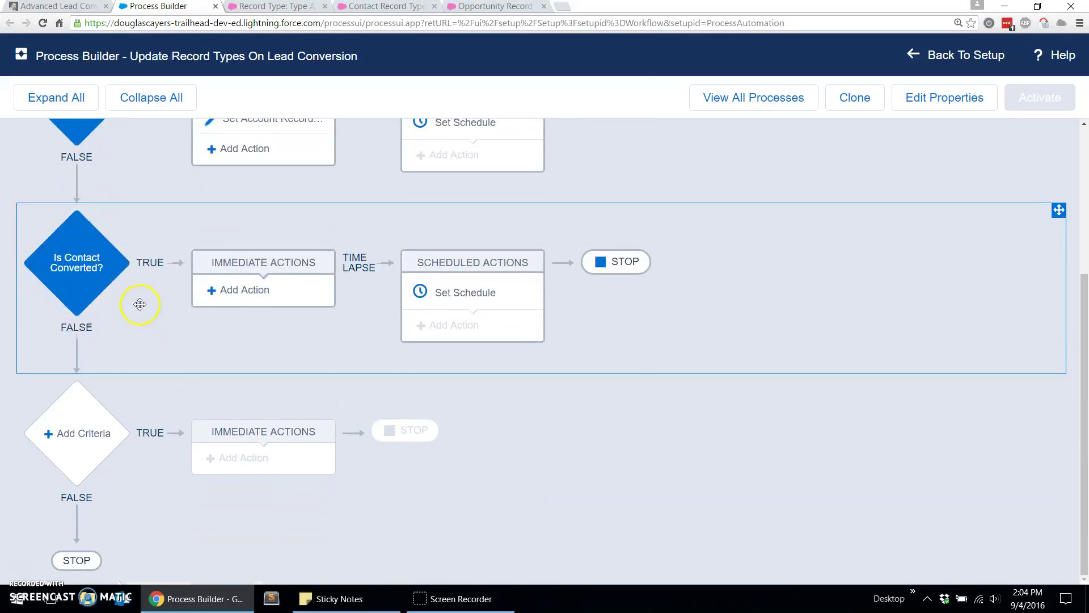
pyautogui.click(235, 295)
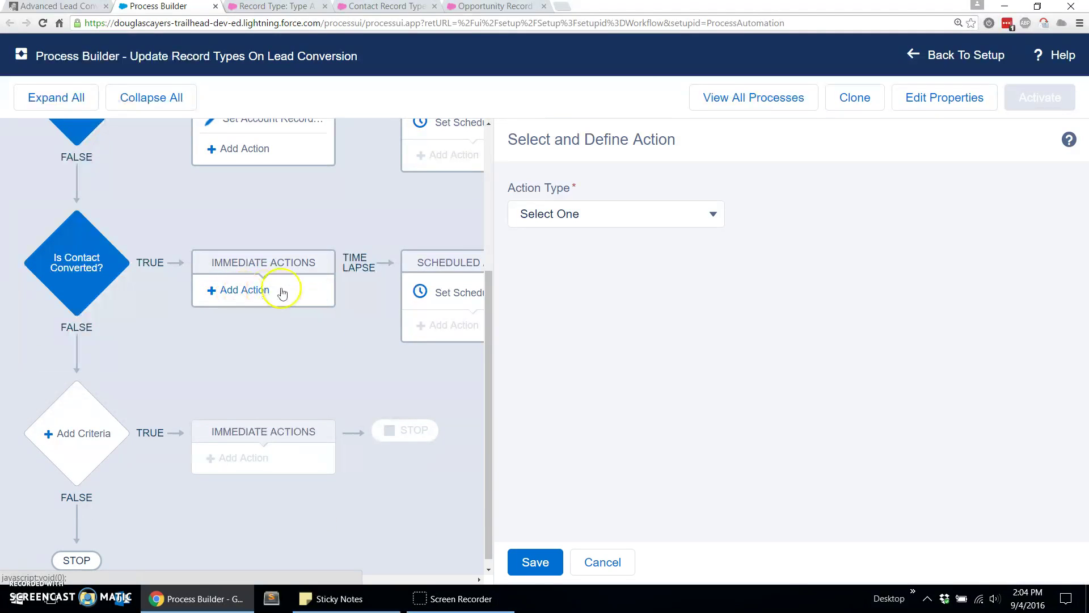
pyautogui.click(596, 219)
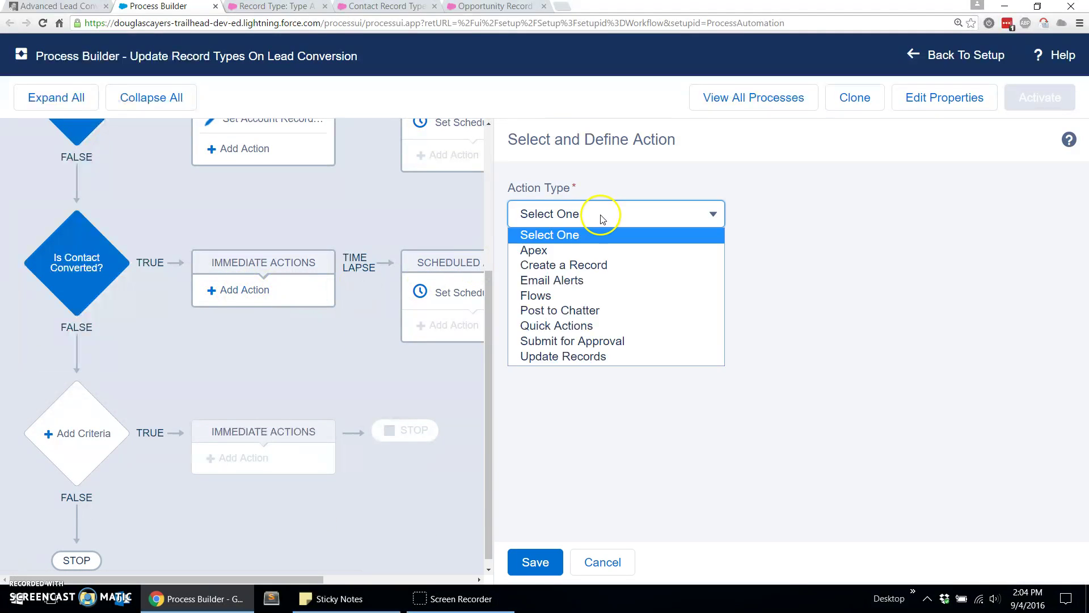
pyautogui.click(590, 356)
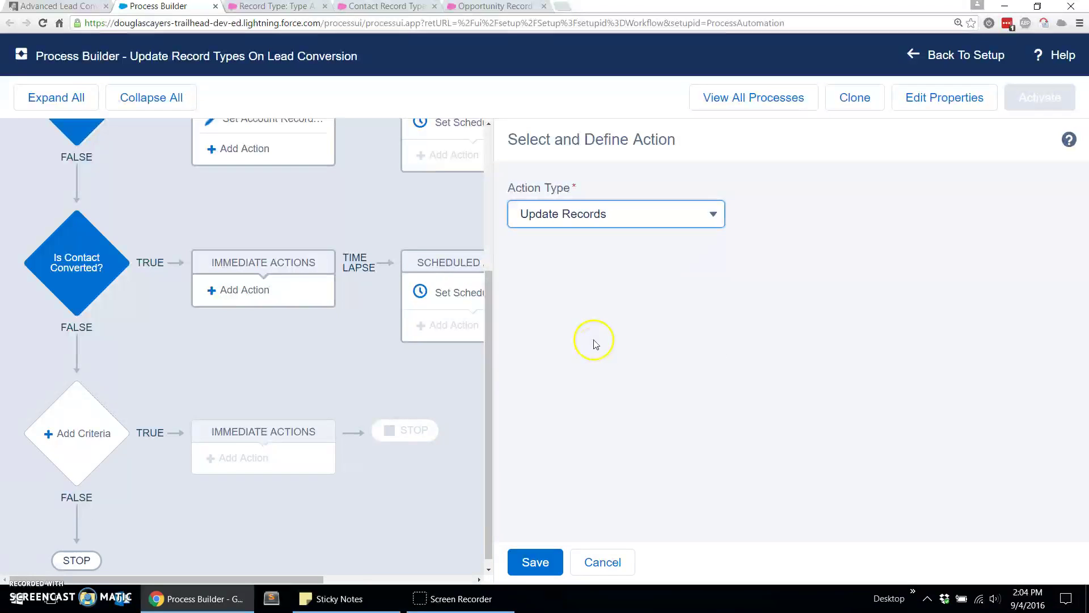
pyautogui.click(588, 292)
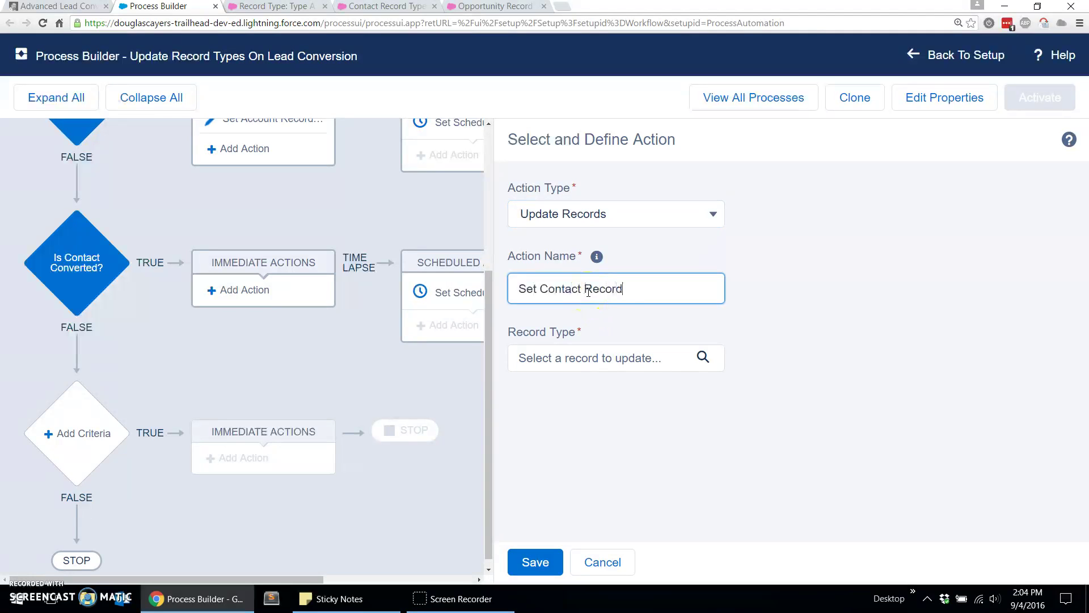
pyautogui.write('Set Contact Record Type')
# Step: Choose the Lead's related Converted Contact ID record as the record to update
pyautogui.click(584, 363)
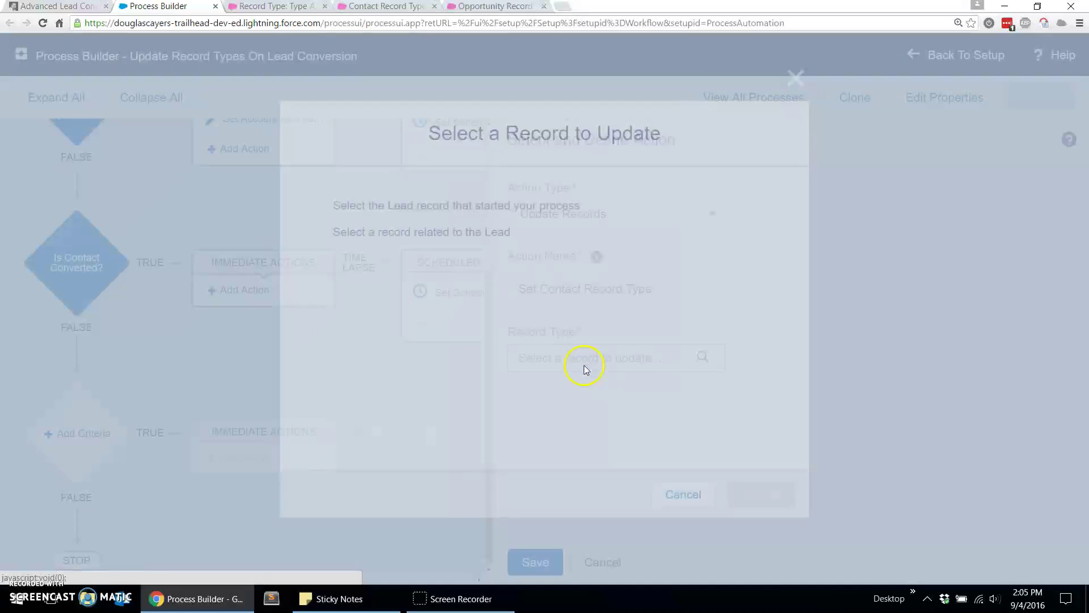
pyautogui.click(421, 236)
pyautogui.write('converte')
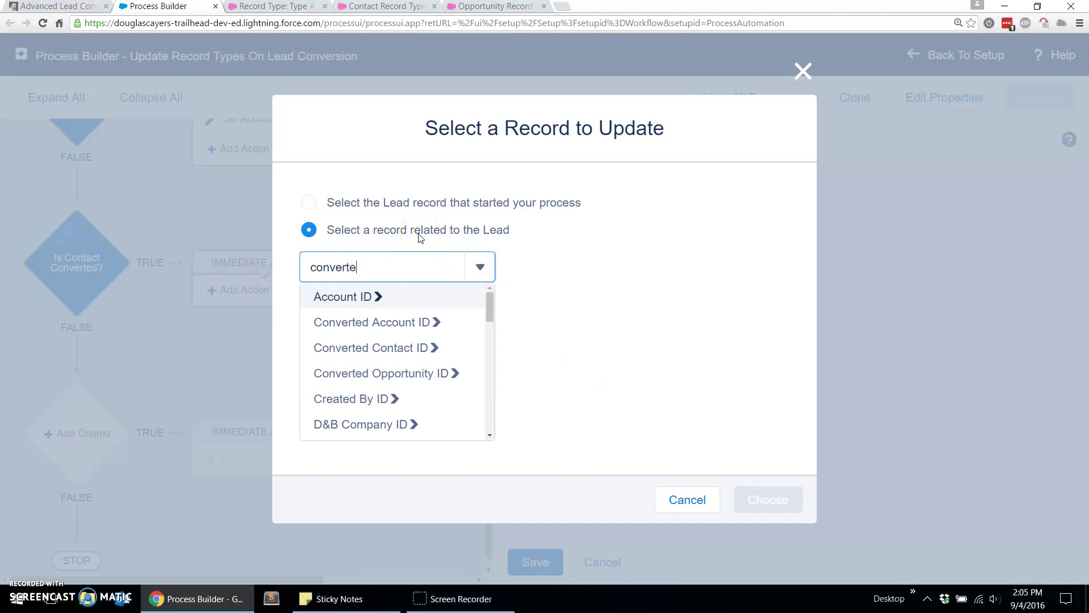
pyautogui.write('d contact ID')
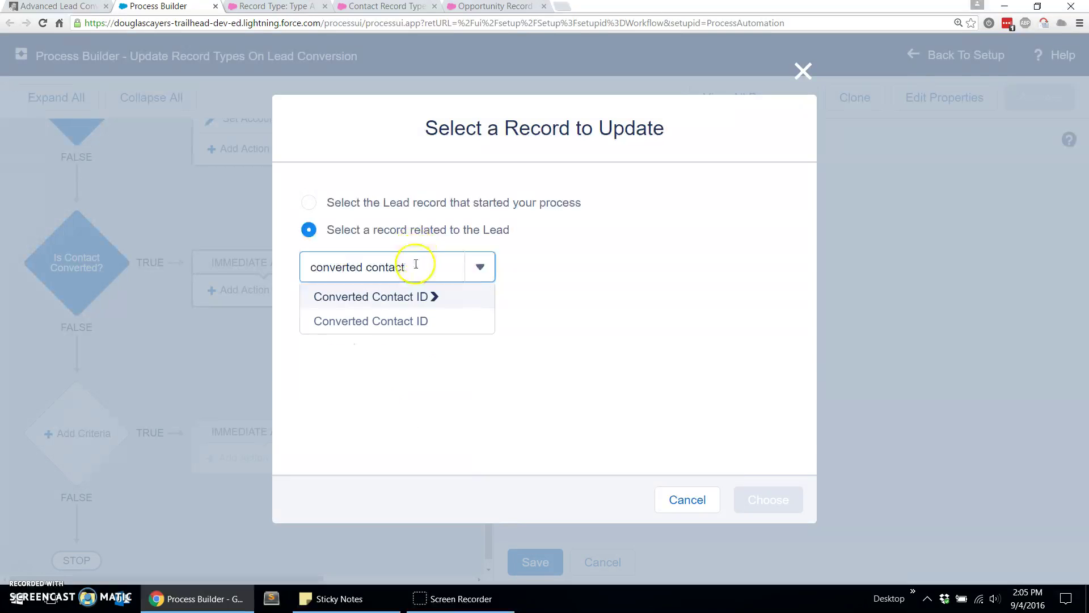
pyautogui.click(446, 328)
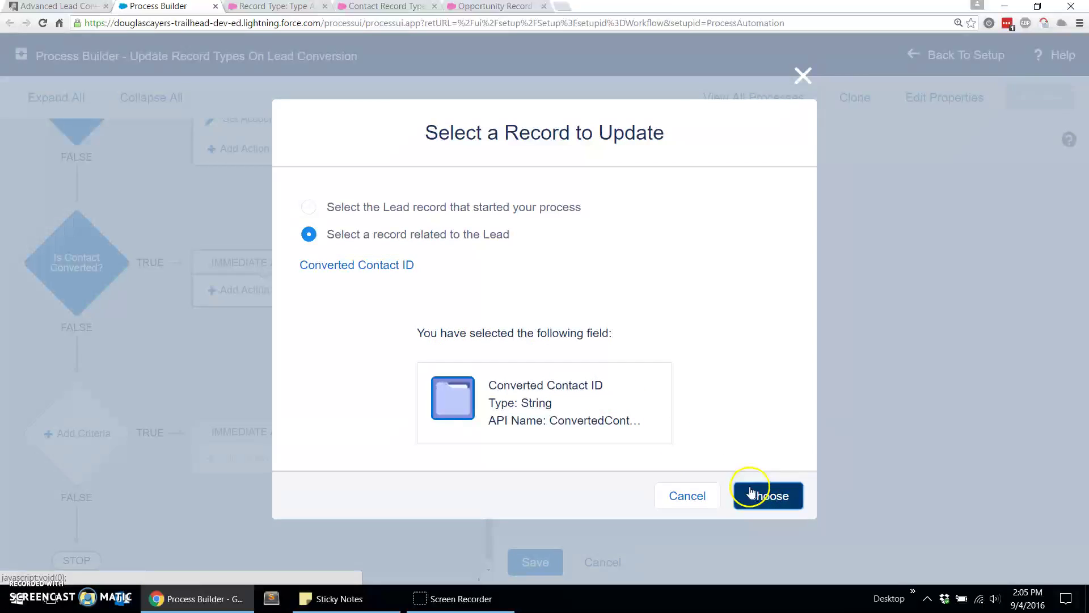
pyautogui.click(751, 492)
# Step: Choose Record Type ID as the field to update on the converted contact
pyautogui.scroll(-3, 709, 468)
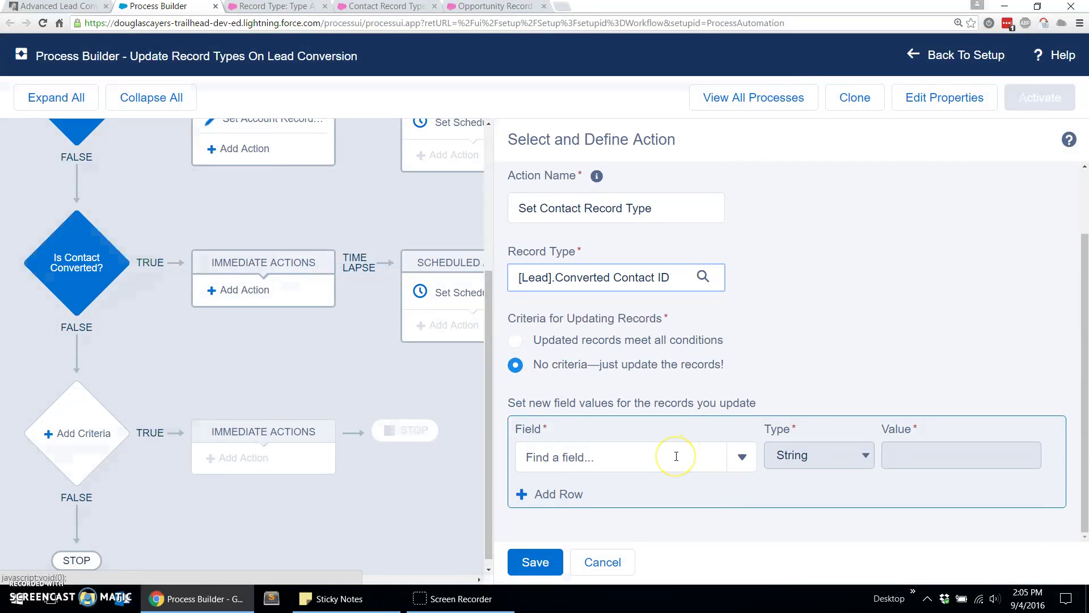
pyautogui.click(676, 456)
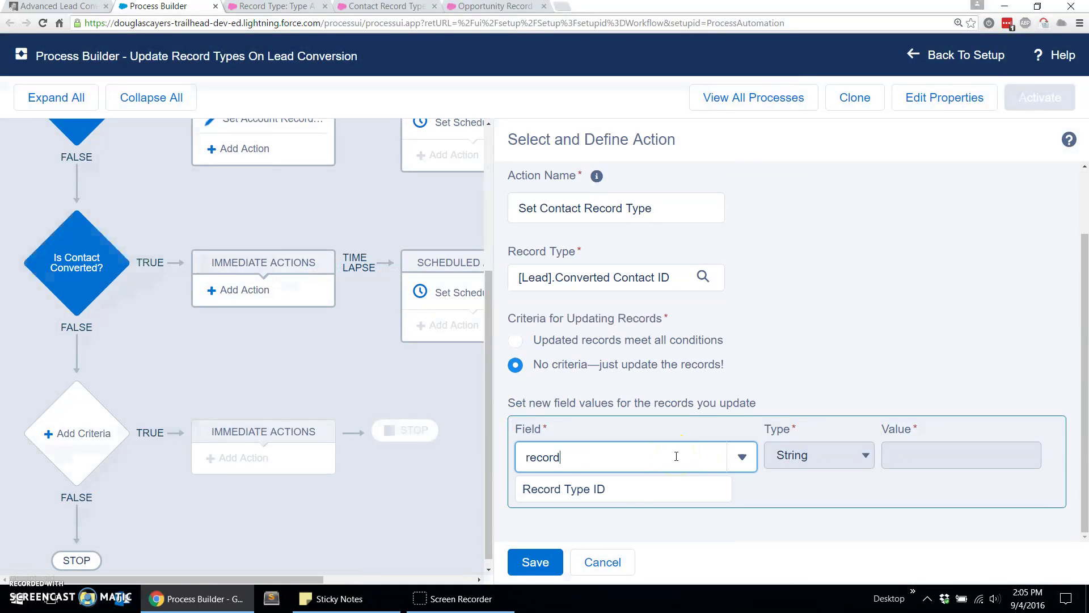
pyautogui.click(637, 494)
pyautogui.click(925, 451)
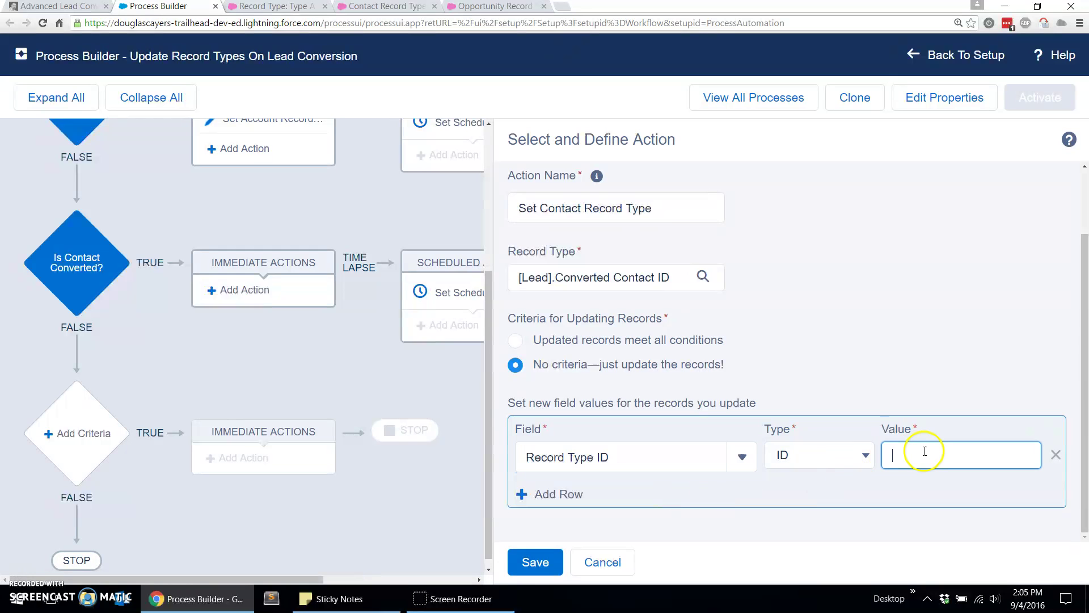
# Step: Copy the contact record type Type A's ID from its page address, use 0121a000000QTQs as the Record Type ID value, and save the action
pyautogui.click(386, 7)
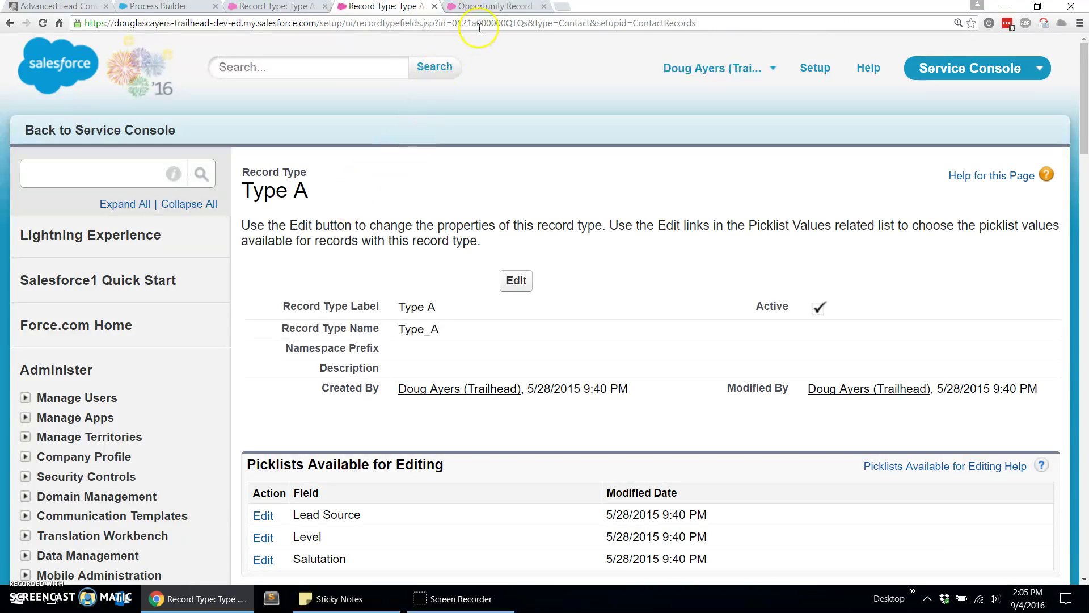
pyautogui.doubleClick(479, 28)
pyautogui.hotkey('ctrl', 'c')
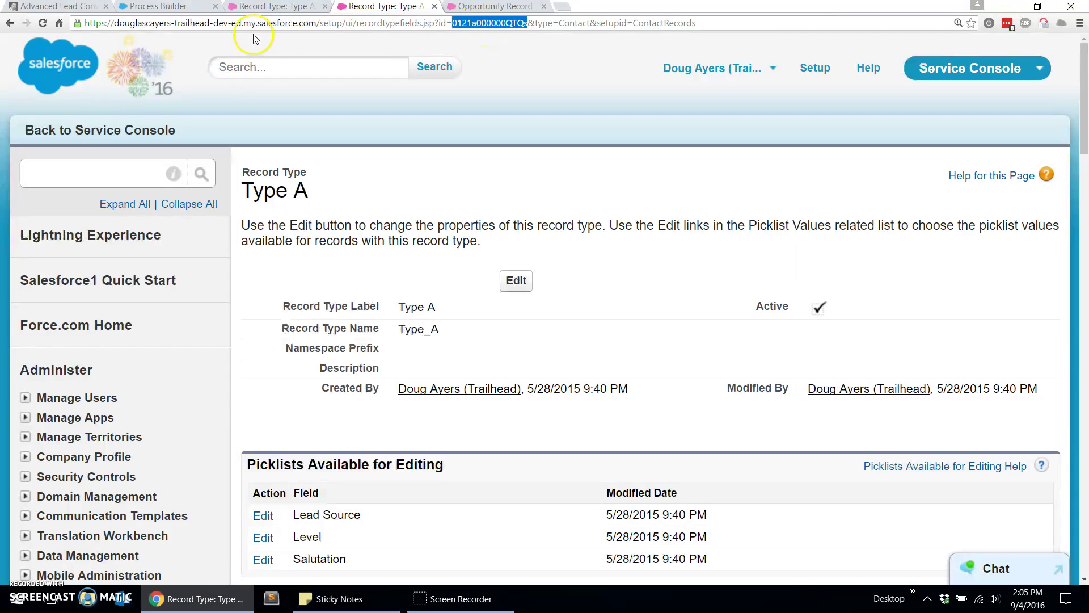
pyautogui.click(190, 9)
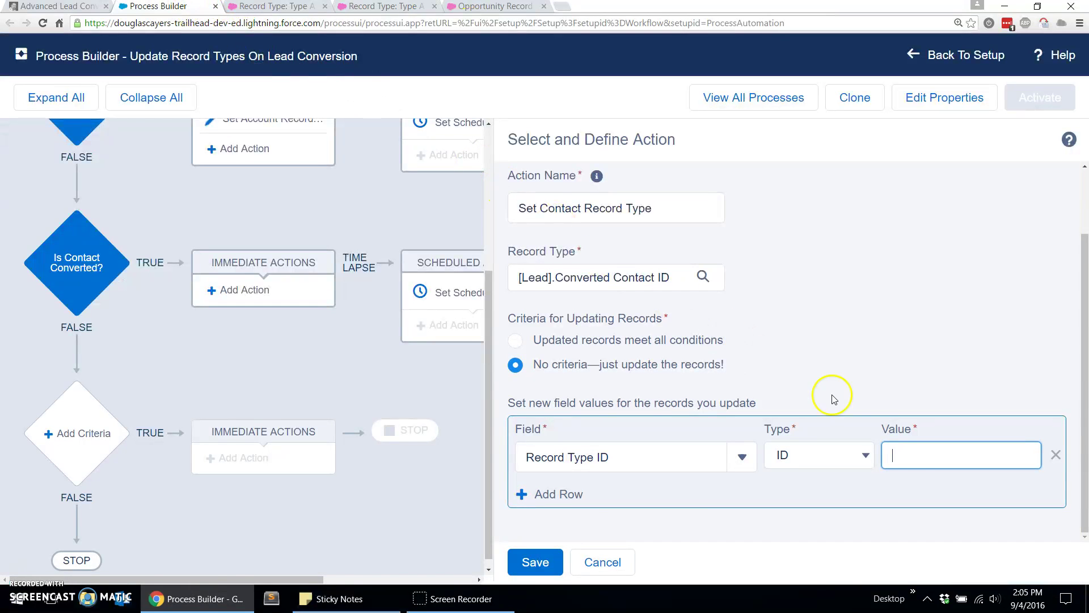
pyautogui.click(912, 456)
pyautogui.hotkey('ctrl', 'v')
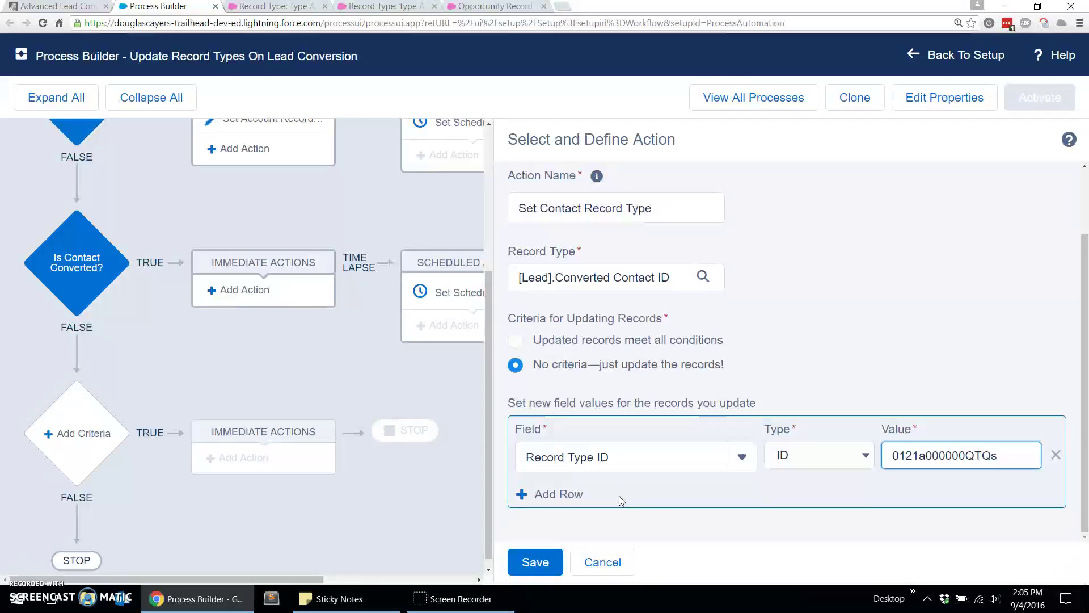
pyautogui.click(542, 562)
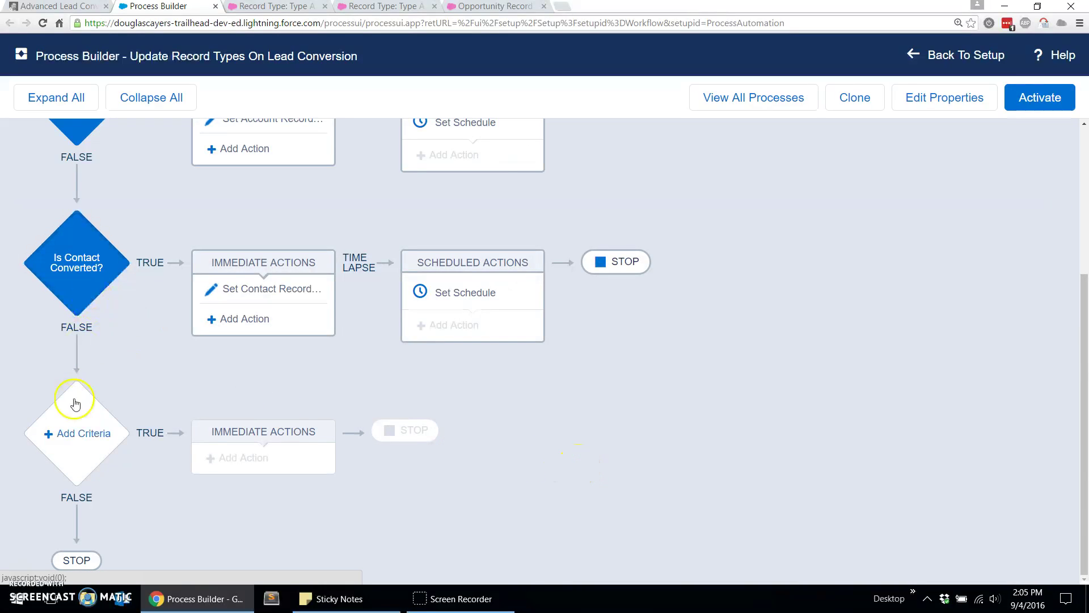
# Step: Add a new criteria node below "Is Contact Converted?" and name it "Is Opportunity Converted?"
pyautogui.click(75, 441)
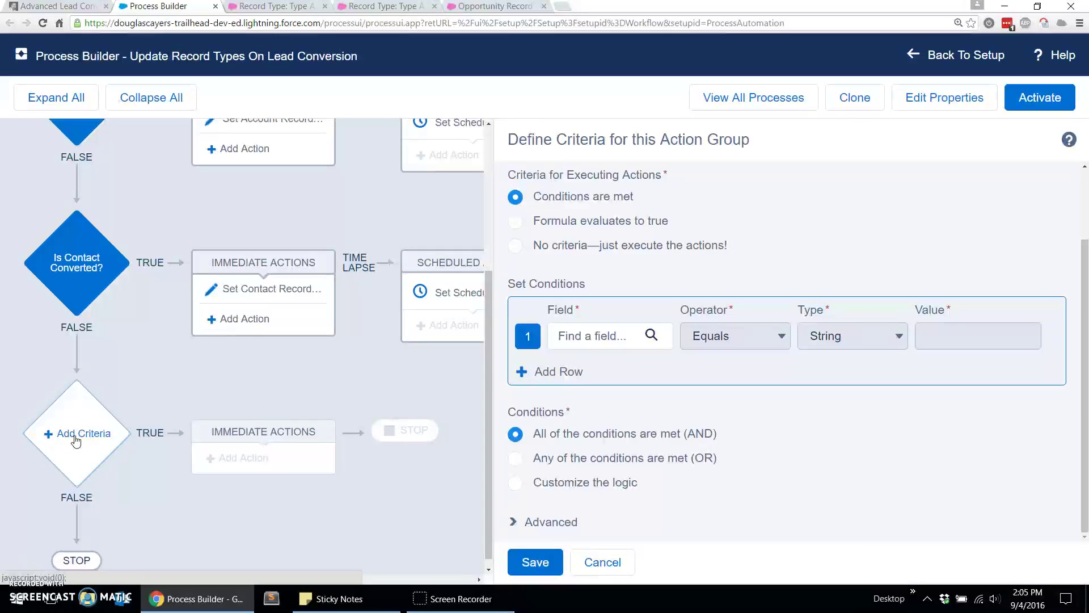
pyautogui.click(621, 224)
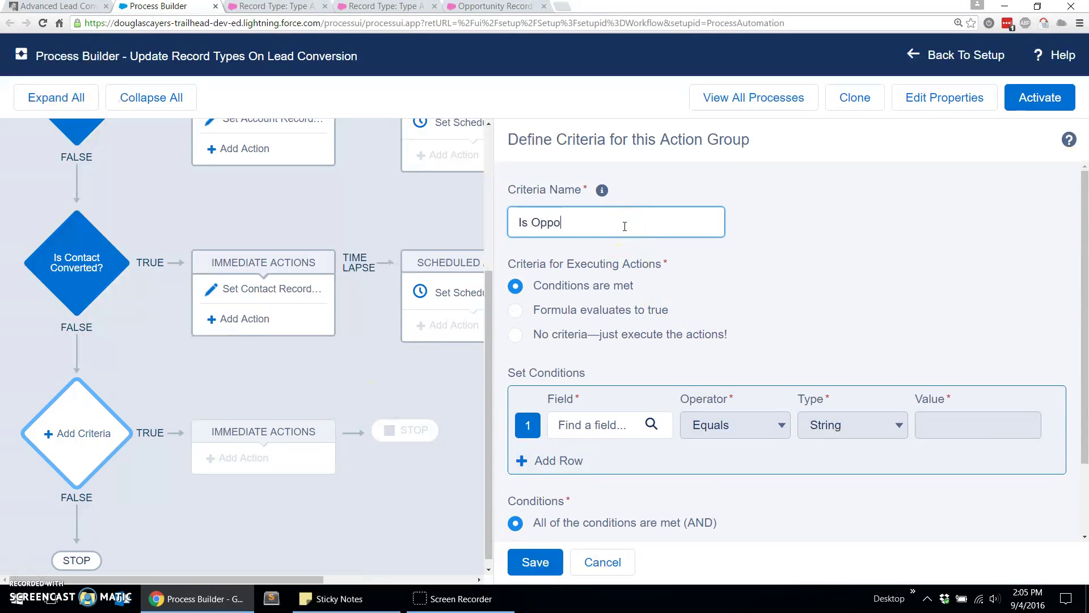
pyautogui.write('Is Opportunity Converted?')
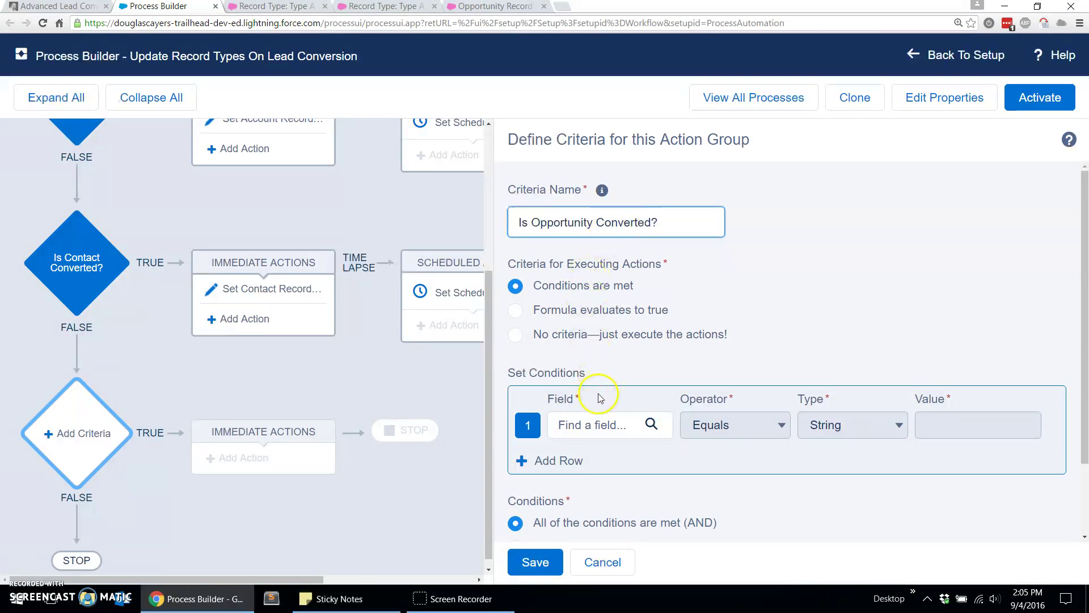
# Step: Set the first condition to the Lead's Converted field with the operator Equals and the value True
pyautogui.click(592, 427)
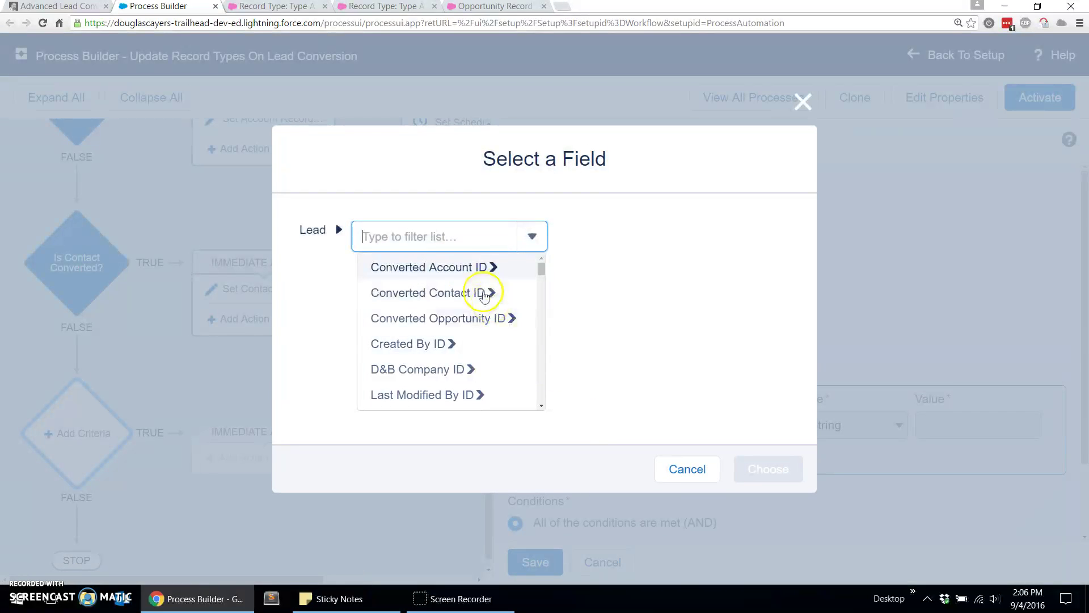
pyautogui.write('c')
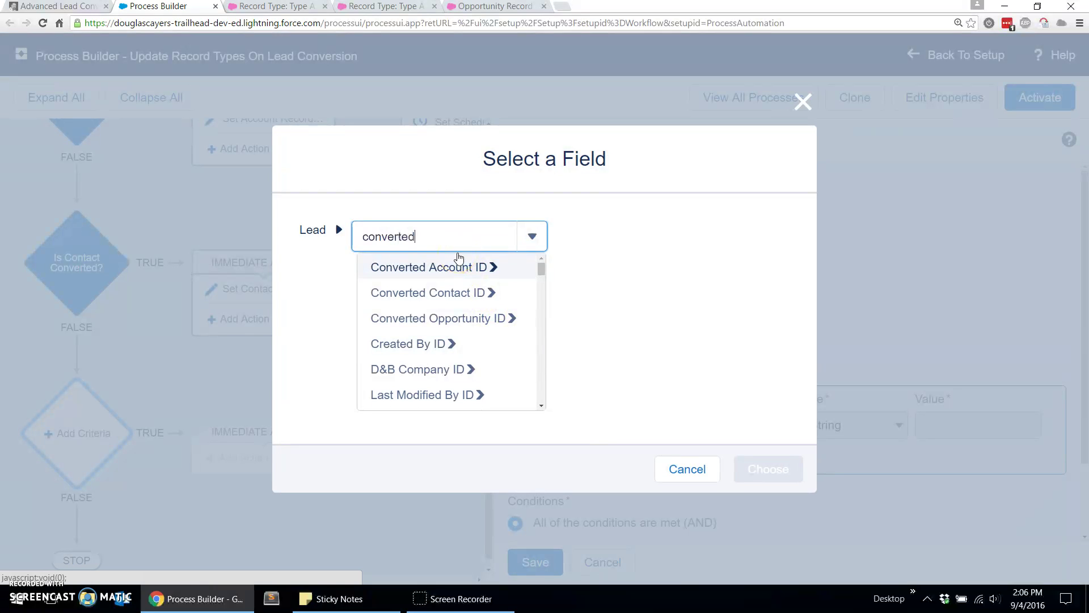
pyautogui.write('onverted')
pyautogui.click(428, 341)
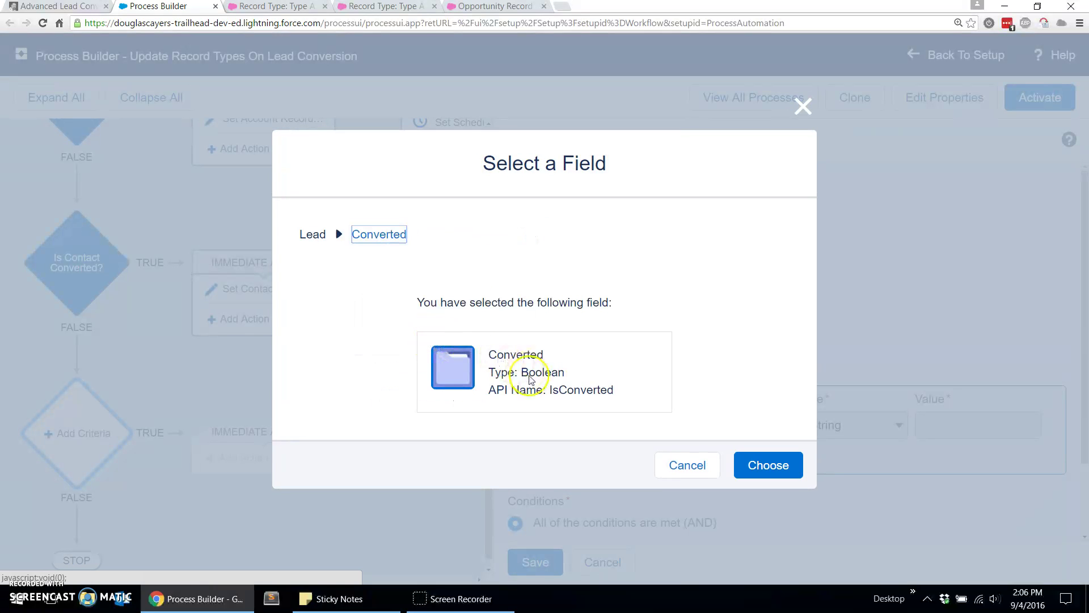
pyautogui.click(771, 462)
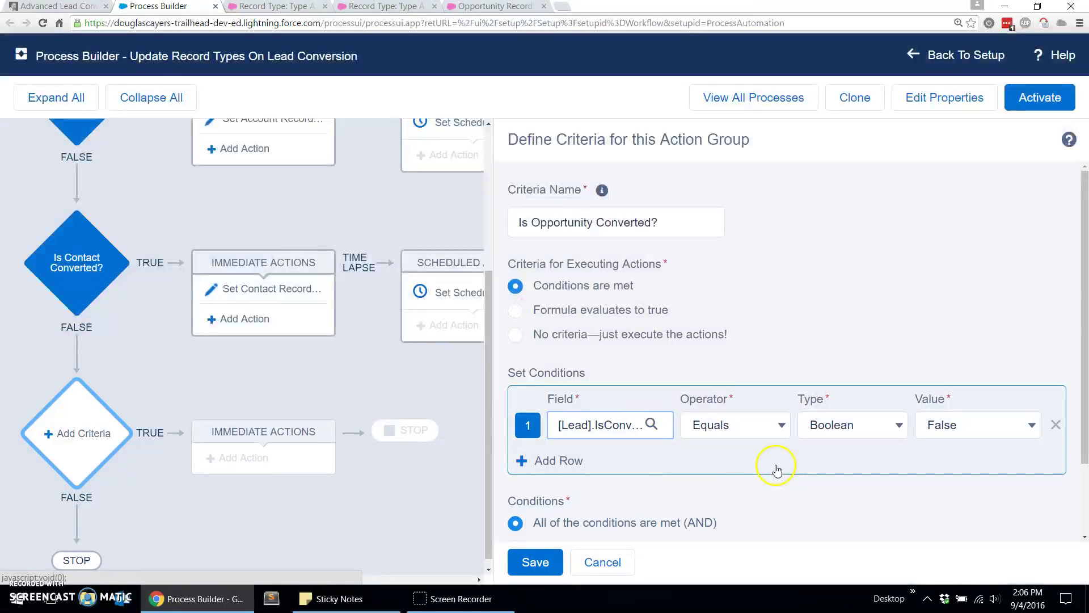
pyautogui.click(930, 427)
pyautogui.click(962, 448)
# Step: Add a second condition on the Lead's Converted Opportunity ID field, with the operator Is null and the value False
pyautogui.click(566, 460)
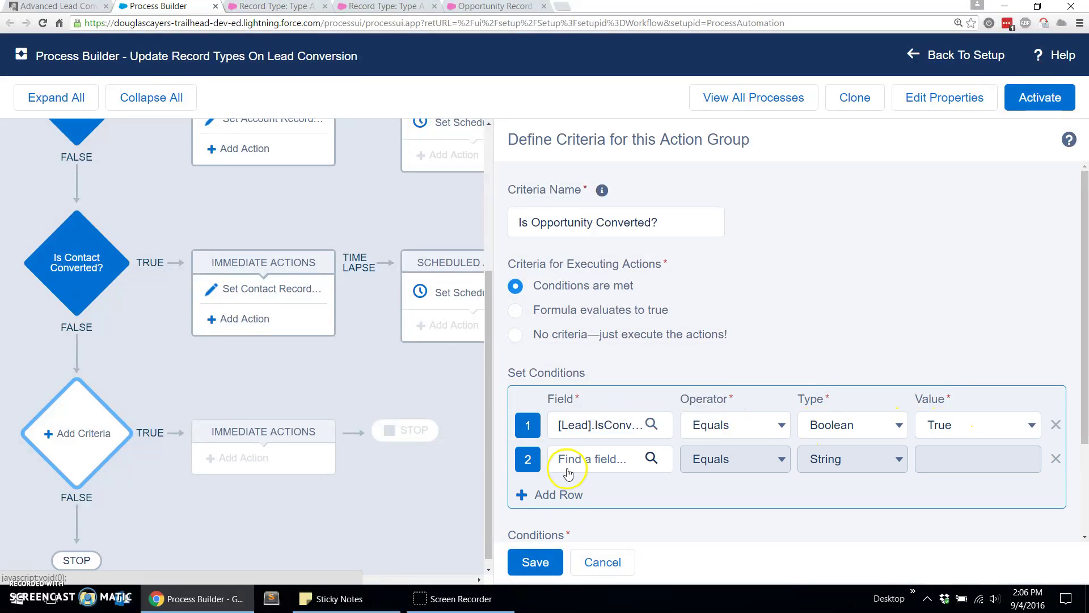
pyautogui.click(613, 464)
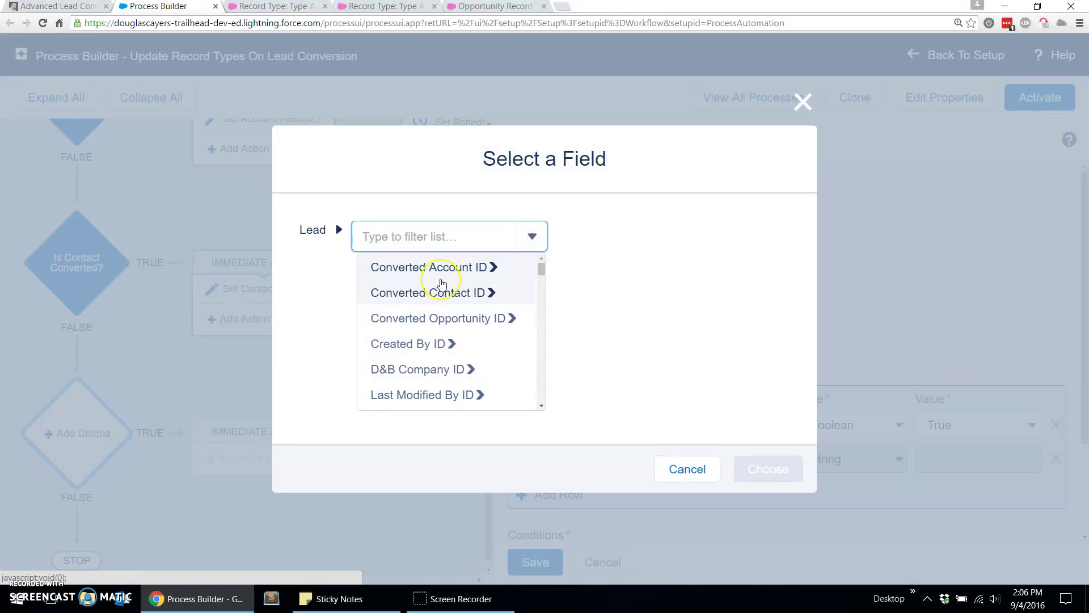
pyautogui.write('converted oppor')
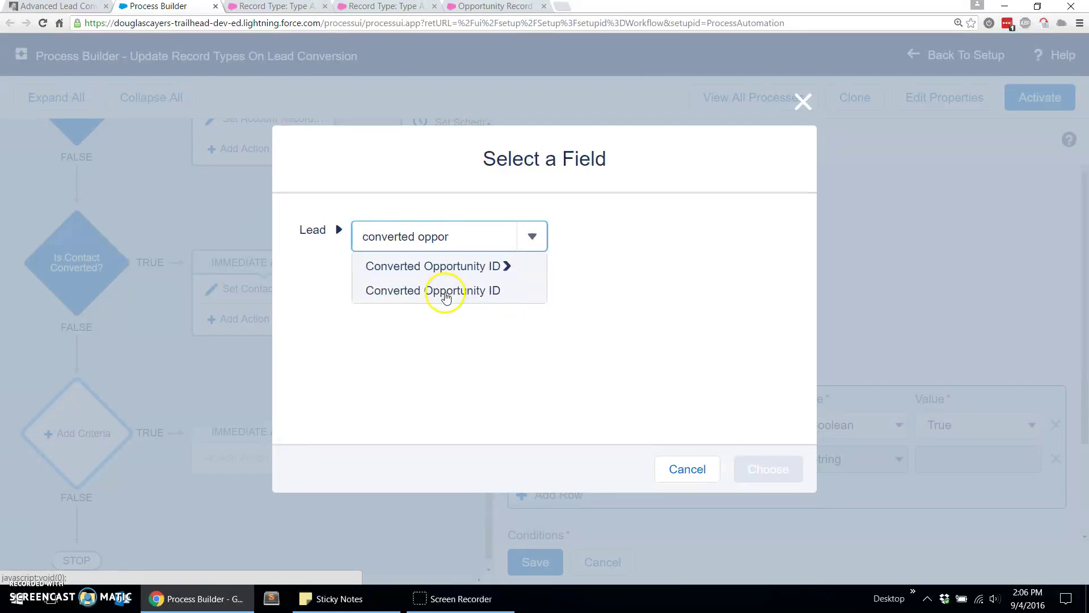
pyautogui.click(444, 291)
pyautogui.click(758, 464)
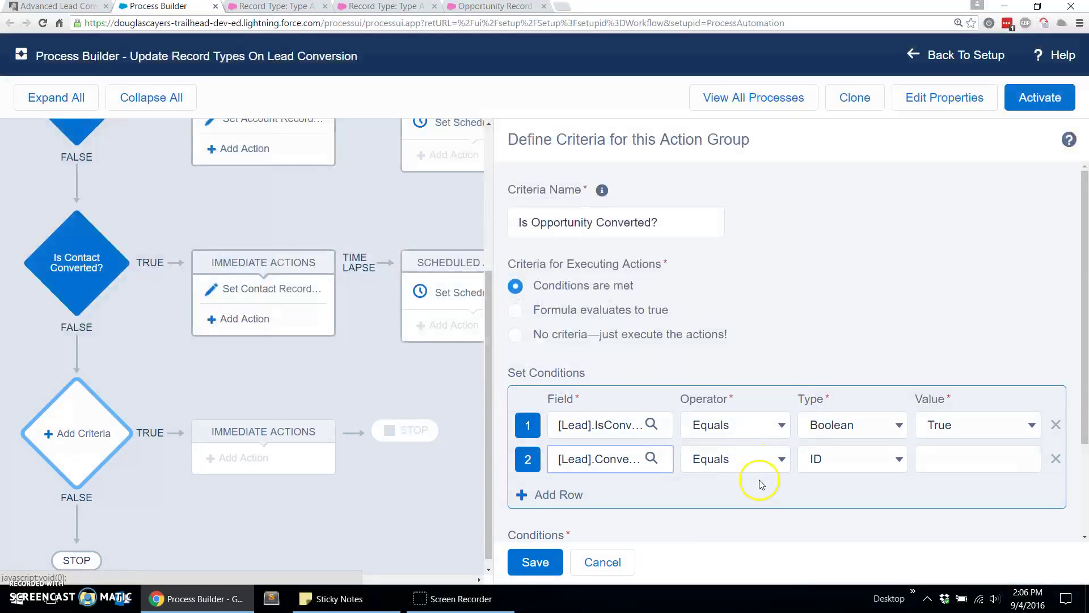
pyautogui.click(756, 464)
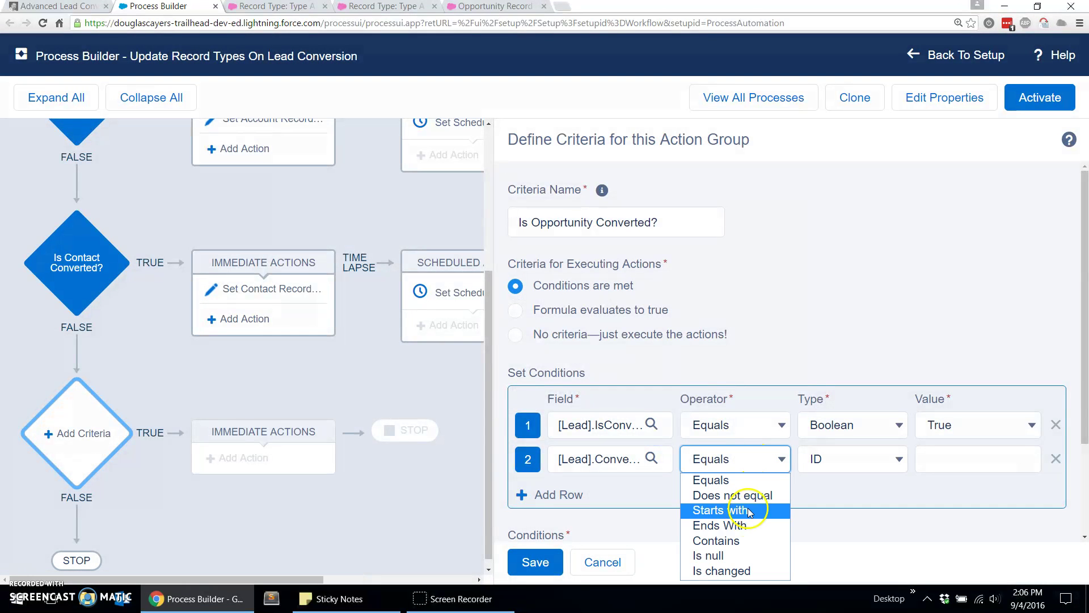
pyautogui.click(740, 556)
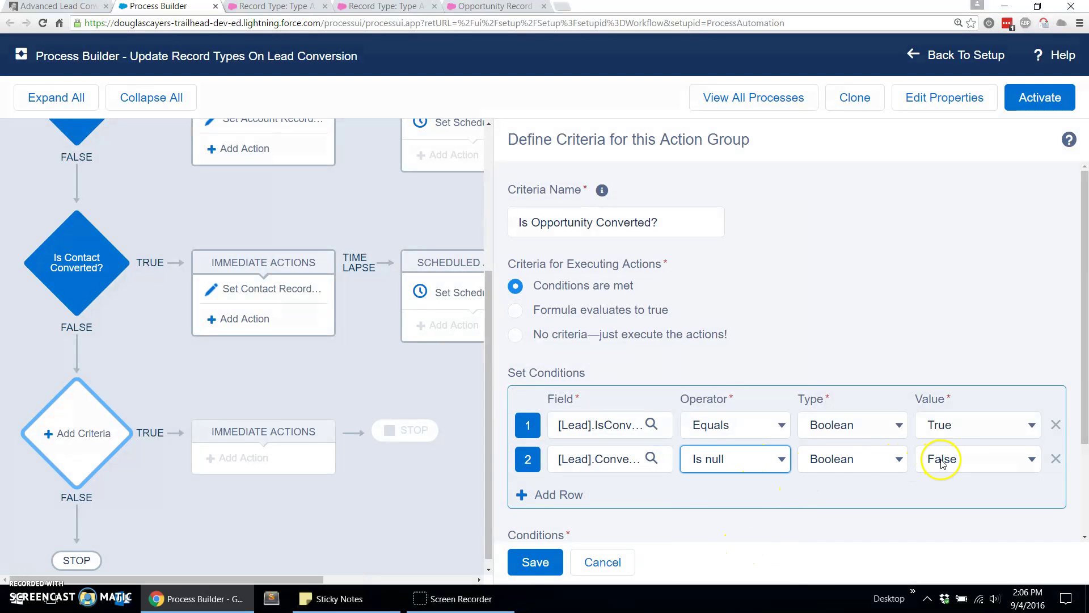
# Step: Make the opportunity criteria's actions execute only when specified changes are made to the record, and save the criteria
pyautogui.scroll(-2, 676, 488)
pyautogui.click(574, 525)
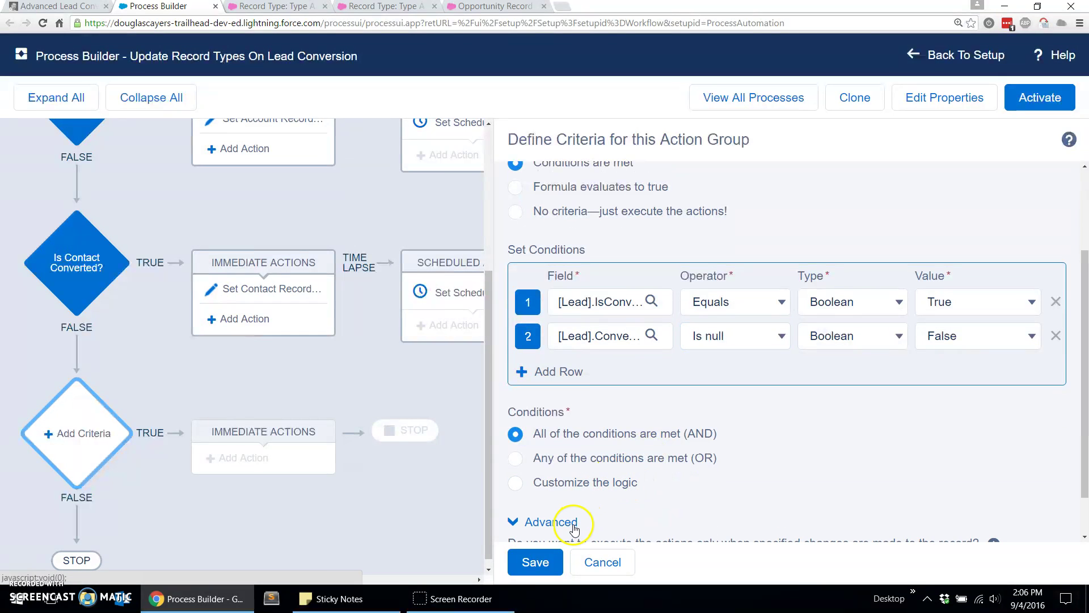
pyautogui.scroll(-1, 574, 528)
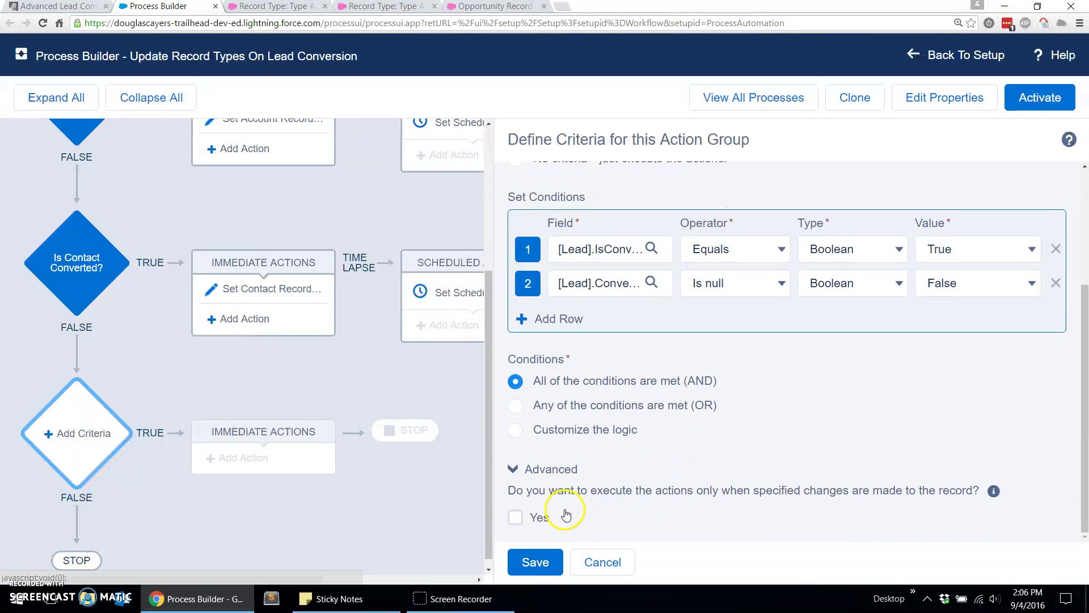
pyautogui.click(516, 520)
pyautogui.click(533, 563)
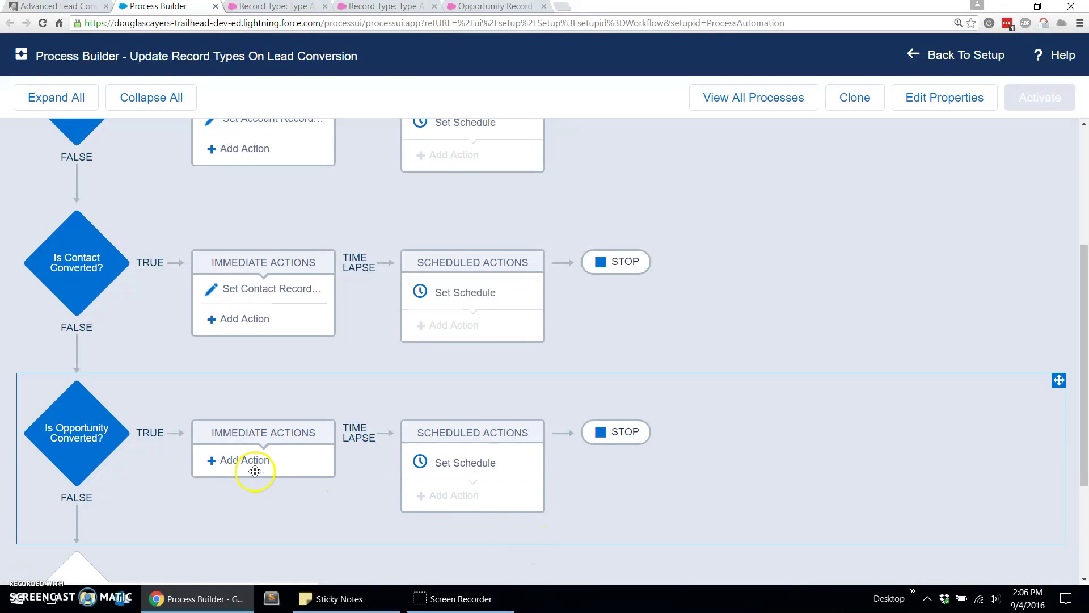
# Step: Add an immediate action of type Update Records under "Is Opportunity Converted?" and name it "Set Opportunity Record Type"
pyautogui.click(243, 465)
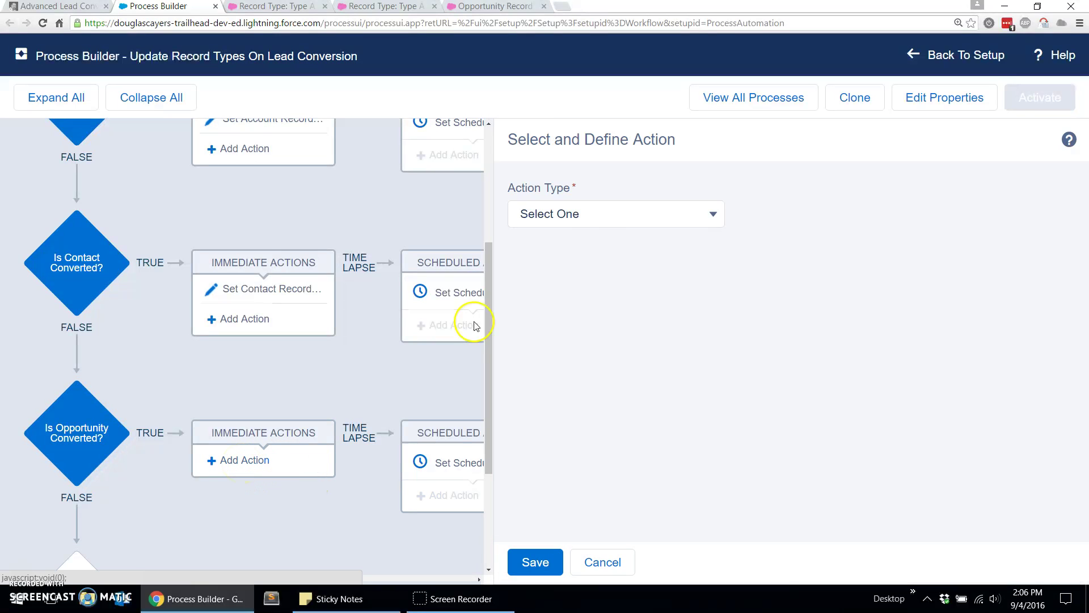
pyautogui.click(596, 216)
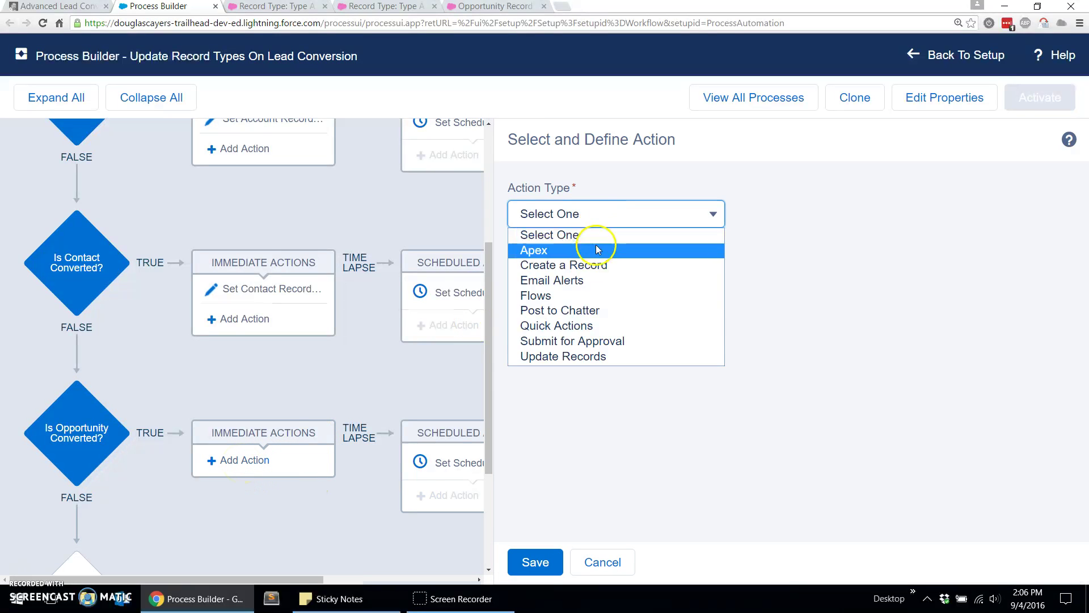
pyautogui.click(597, 360)
pyautogui.click(595, 284)
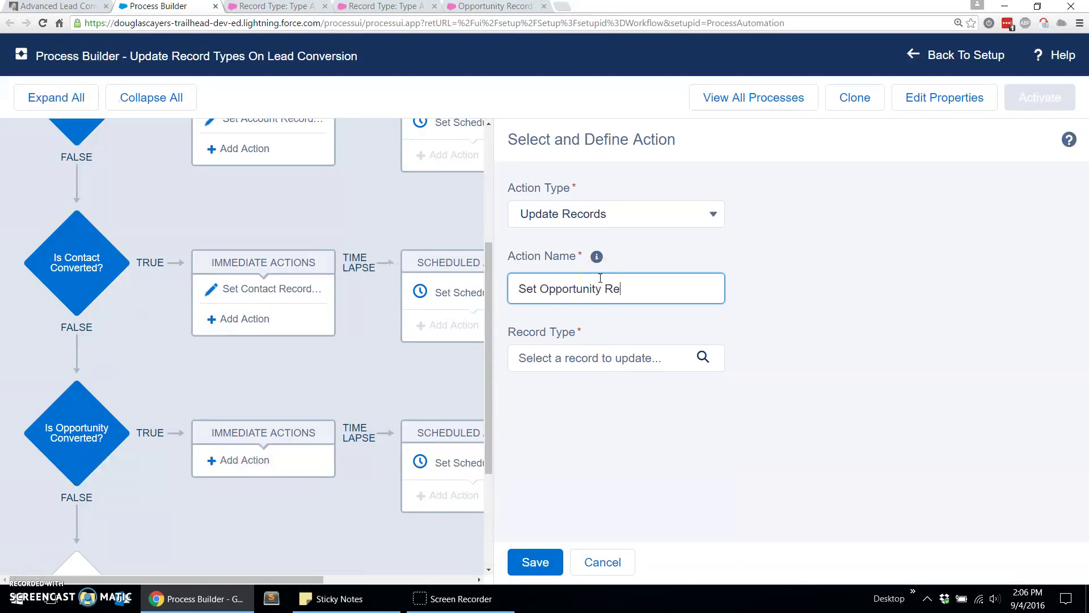
# Step: Choose the Lead's related Converted Opportunity ID record as the record to update
pyautogui.click(627, 358)
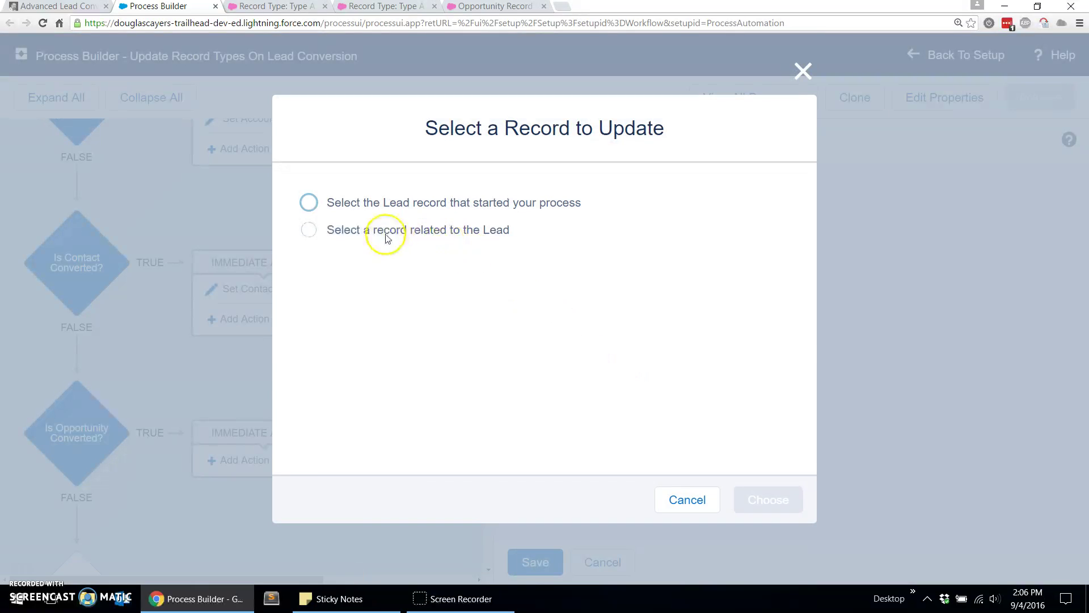
pyautogui.click(427, 230)
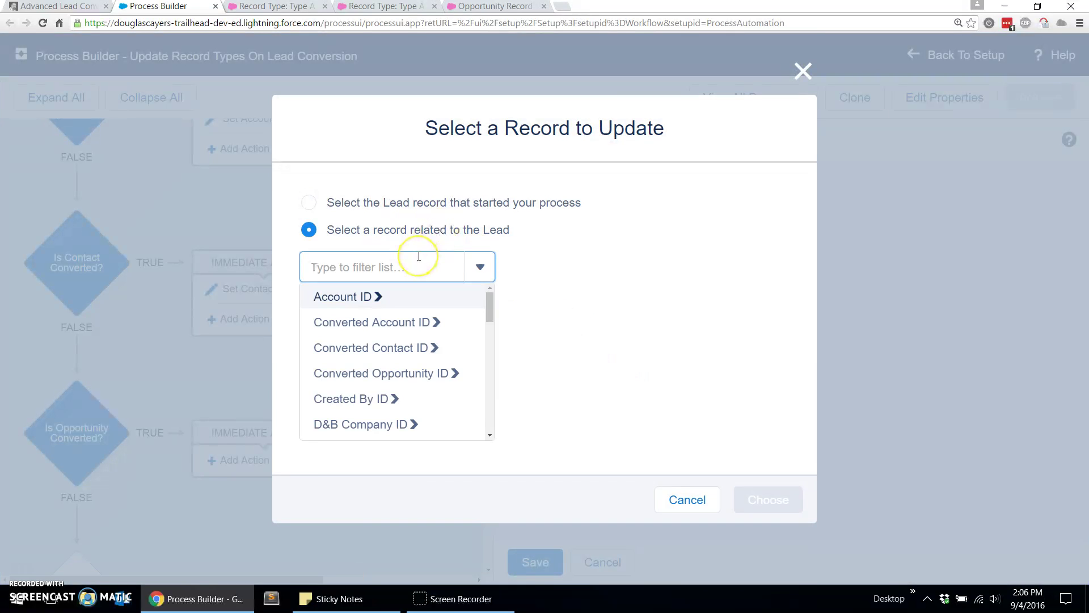
pyautogui.write('converted oppor')
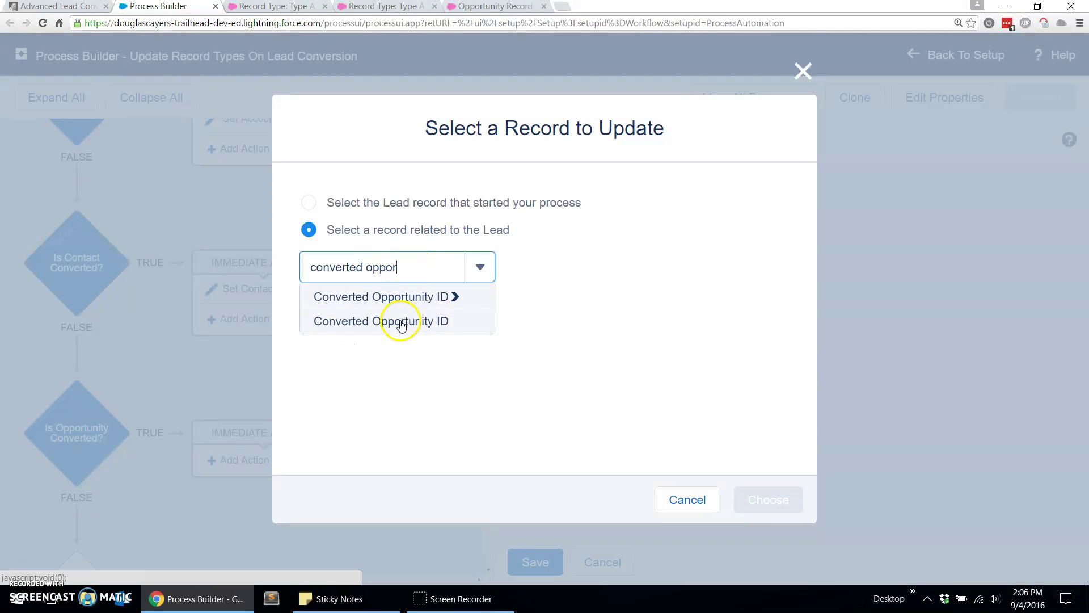
pyautogui.click(400, 328)
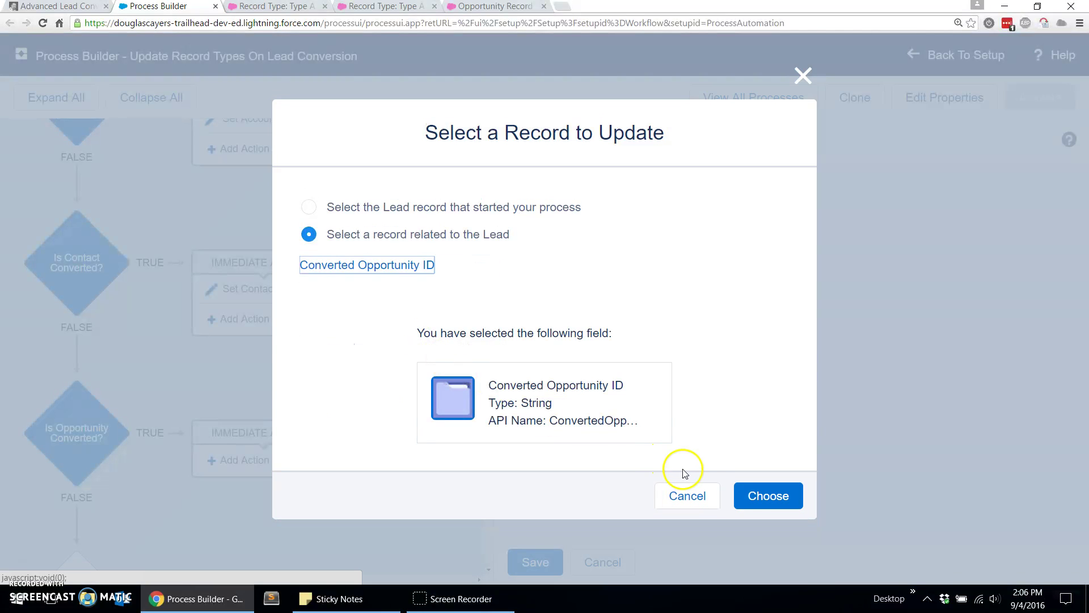
pyautogui.click(751, 499)
# Step: Pick Record Type ID as the field to update on the converted opportunity and get its value ready for entry
pyautogui.scroll(-2, 732, 470)
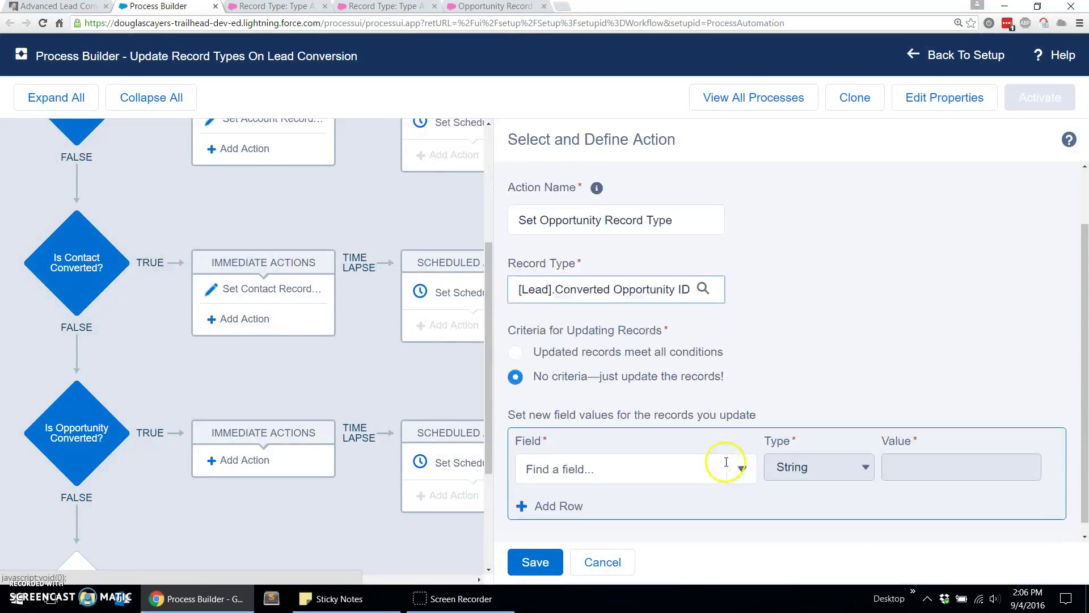
pyautogui.click(717, 457)
pyautogui.write('record')
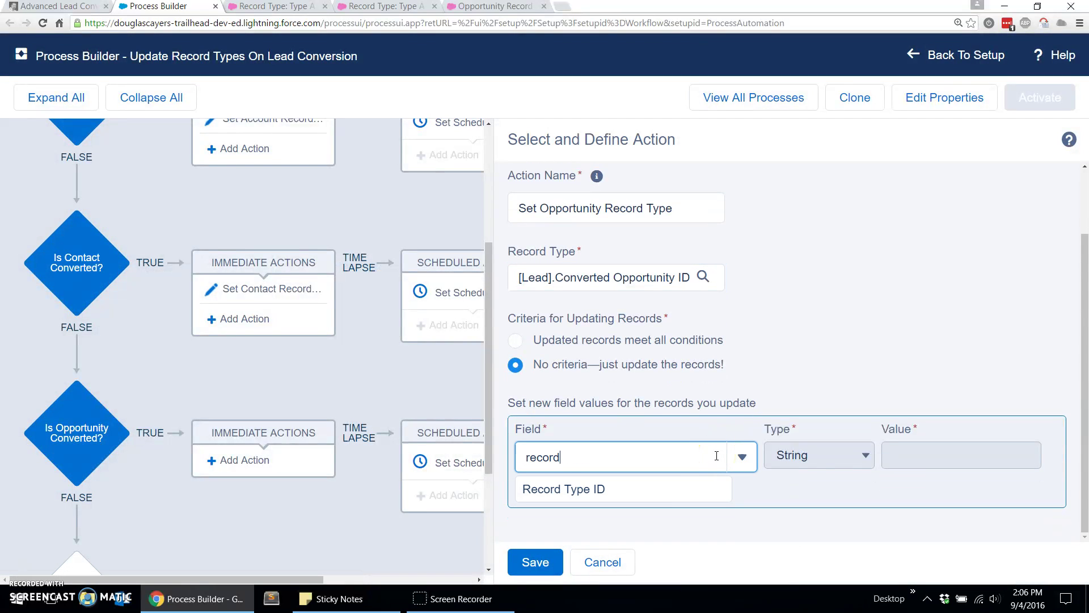
pyautogui.click(656, 483)
pyautogui.click(916, 454)
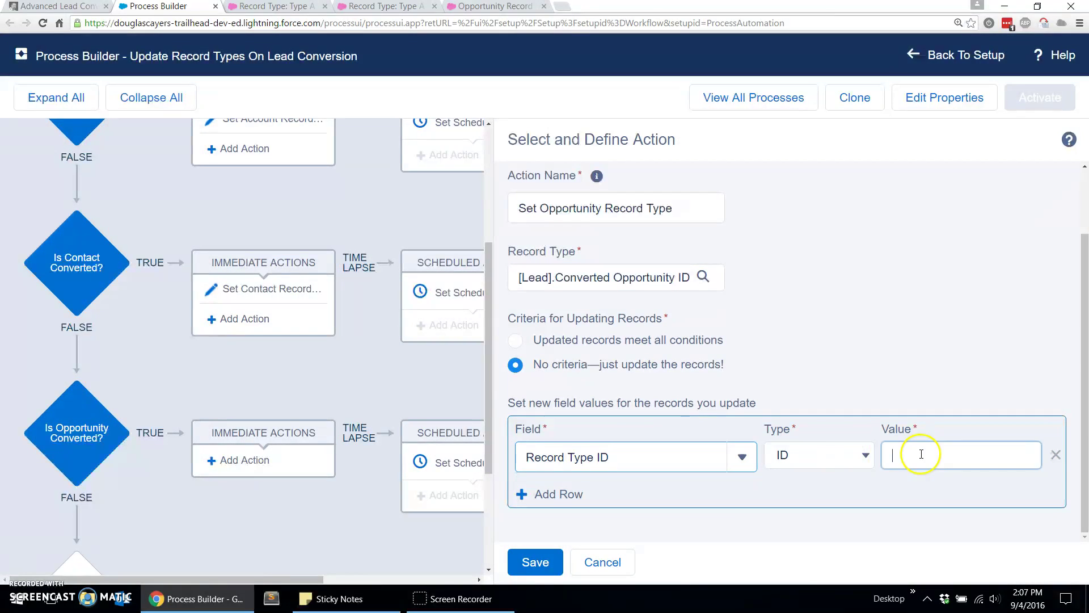
# Step: Open the Quote opportunity record type in Salesforce Setup and copy its ID from the page address
pyautogui.click(508, 7)
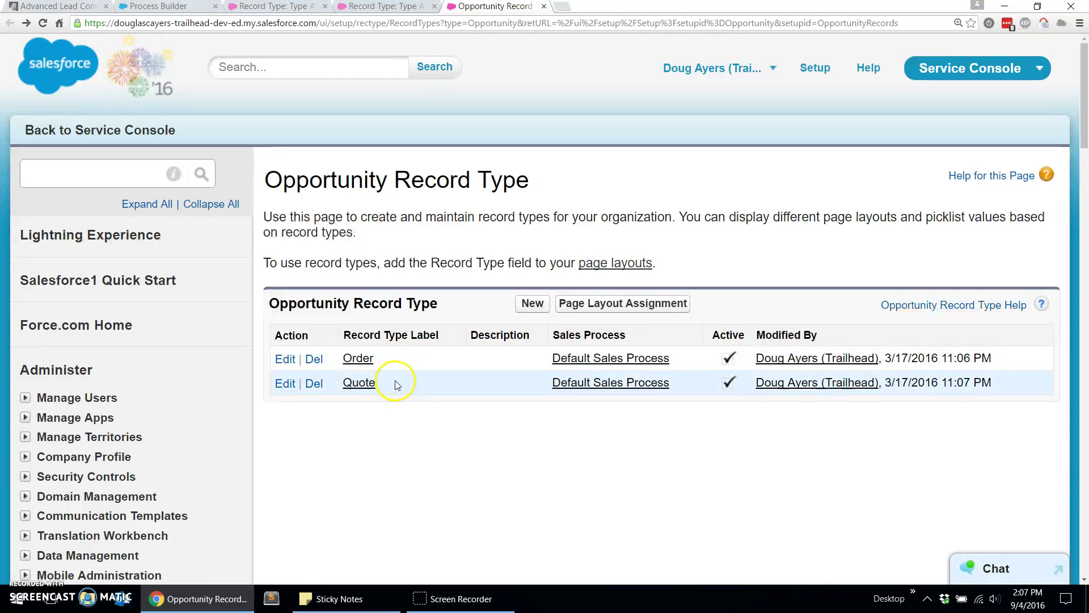
pyautogui.click(366, 382)
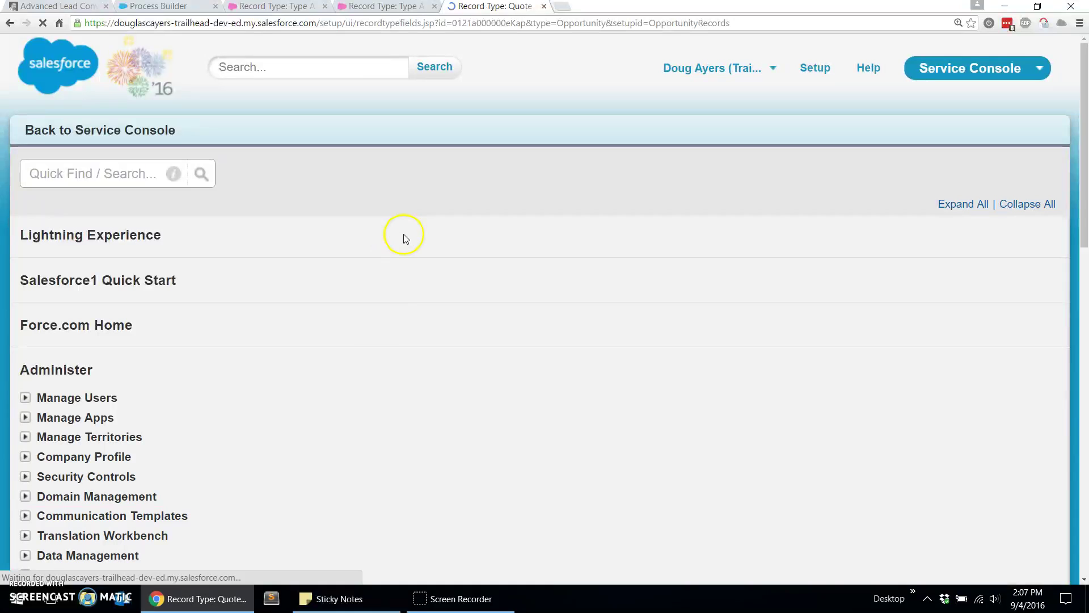
pyautogui.doubleClick(495, 24)
pyautogui.hotkey('ctrl', 'c')
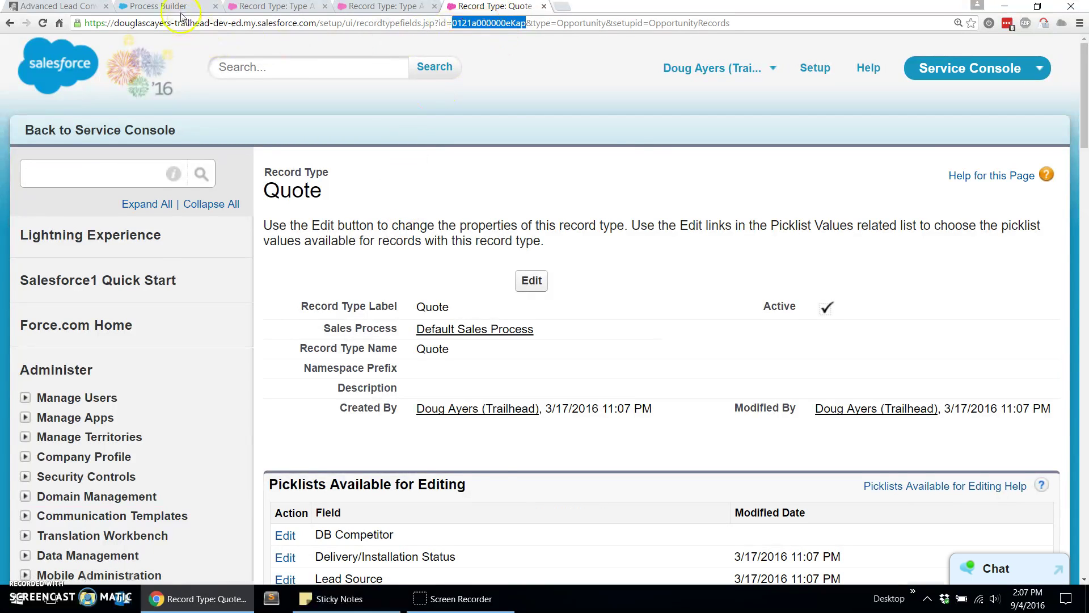
# Step: Back in Process Builder, set the Record Type ID value to 0121a000000eKap and save the opportunity action
pyautogui.click(164, 6)
pyautogui.click(920, 455)
pyautogui.hotkey('ctrl', 'v')
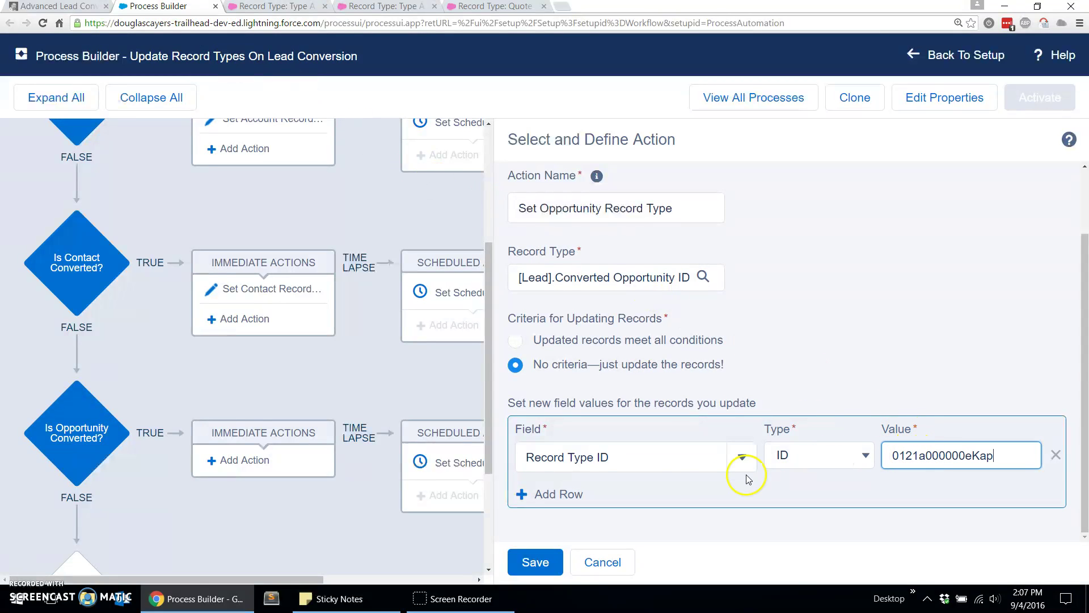
pyautogui.click(536, 562)
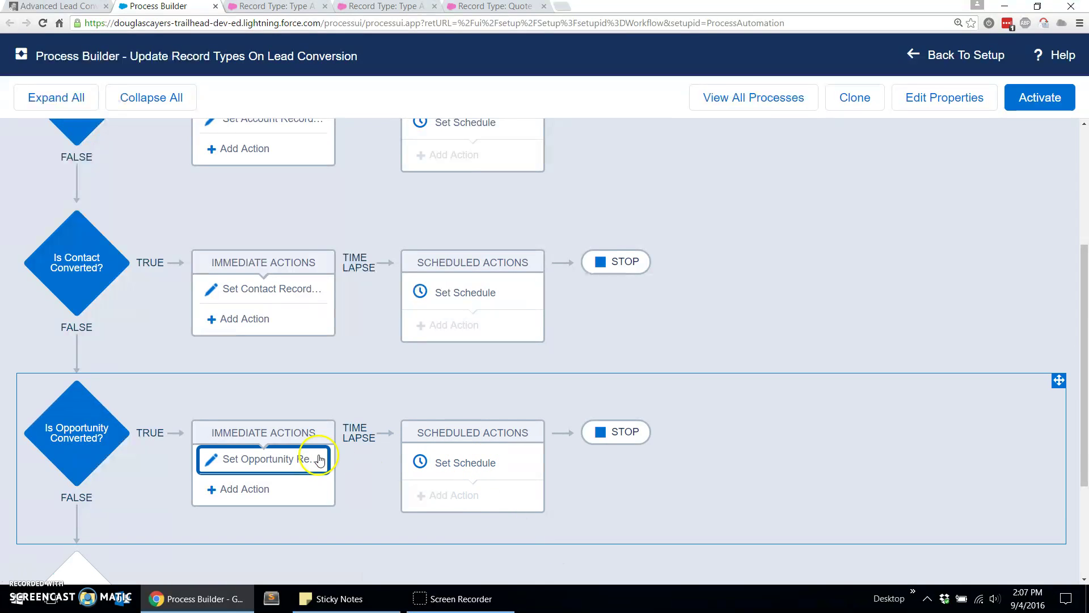
# Step: Make the process evaluate the next criteria after the "Is Account Converted?" actions instead of stopping, and save
pyautogui.scroll(2, 321, 324)
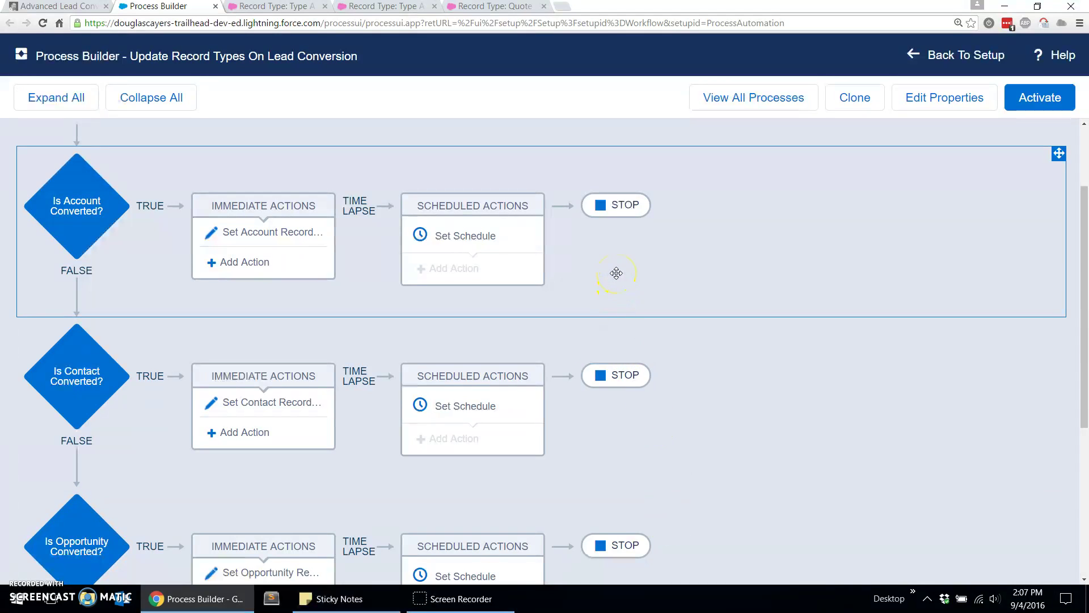
pyautogui.click(617, 206)
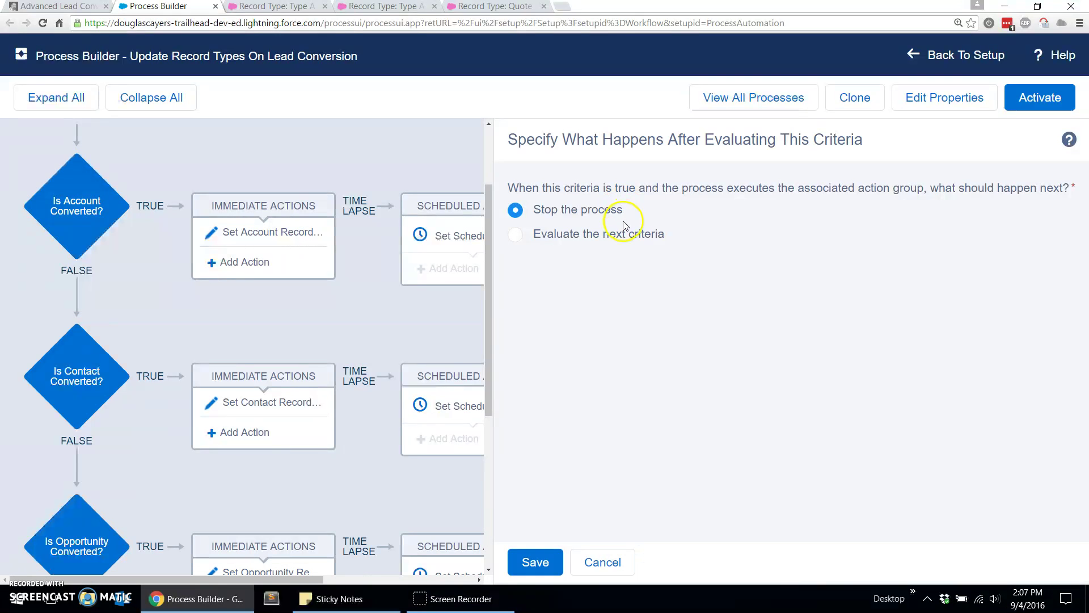
pyautogui.click(525, 565)
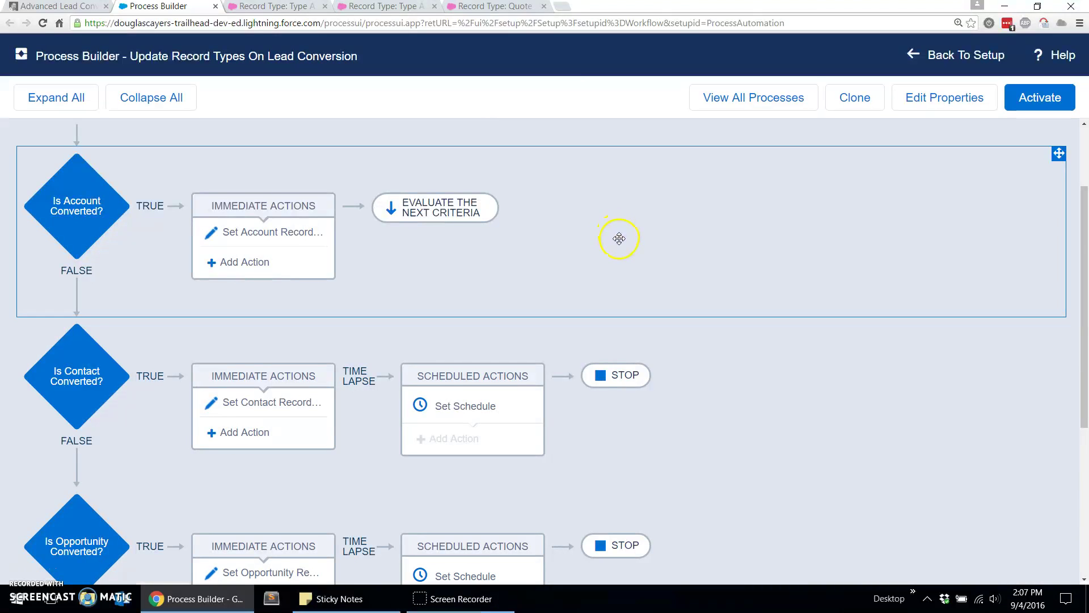
# Step: Set what happens after the "Is Contact Converted?" actions to Evaluate the next criteria, and save
pyautogui.scroll(-2, 619, 239)
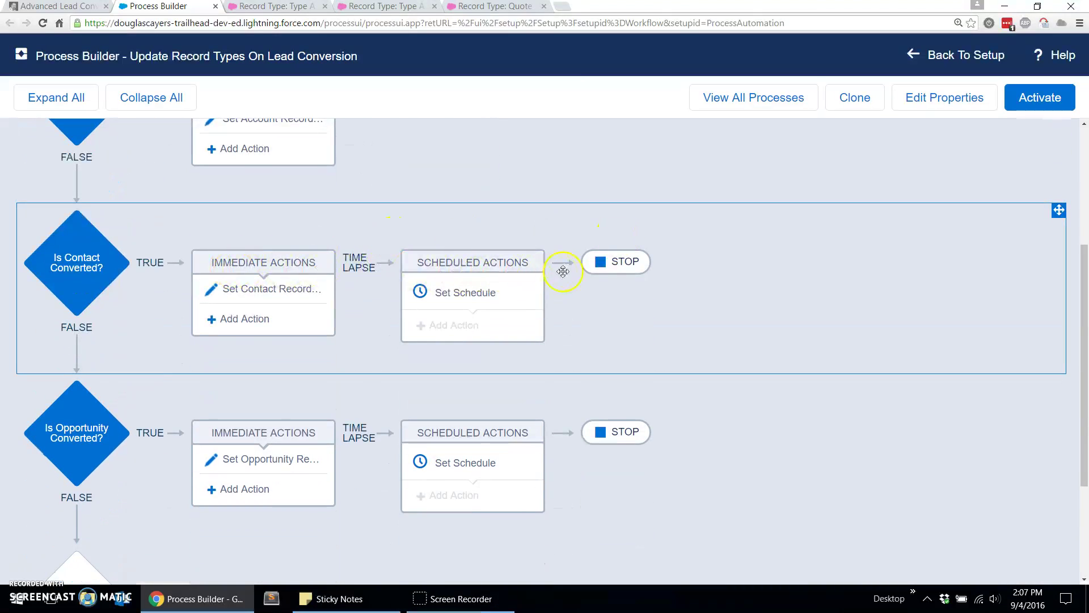
pyautogui.click(603, 268)
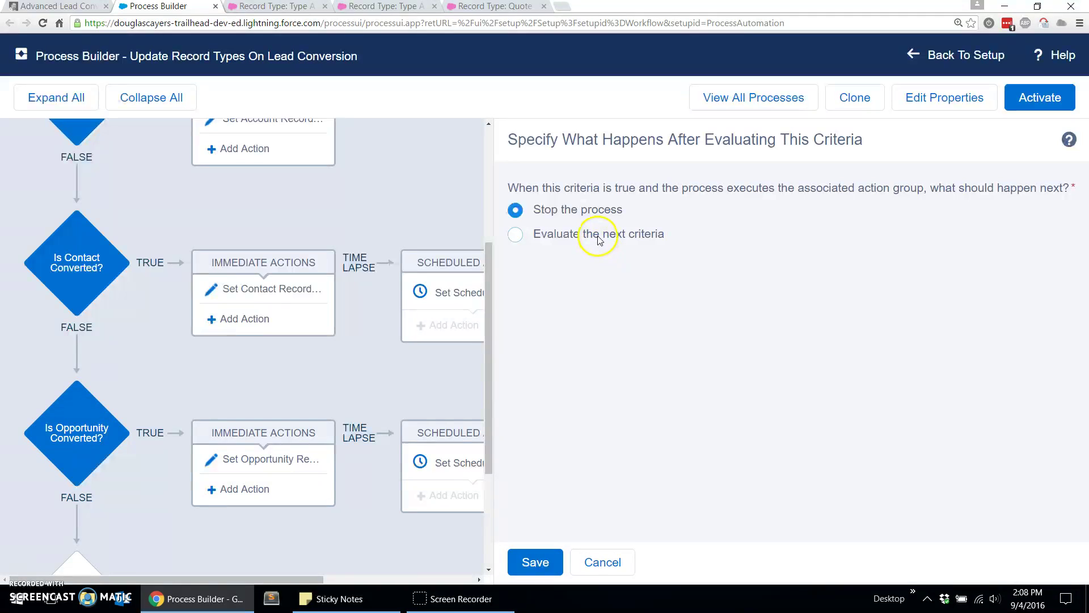
pyautogui.click(534, 562)
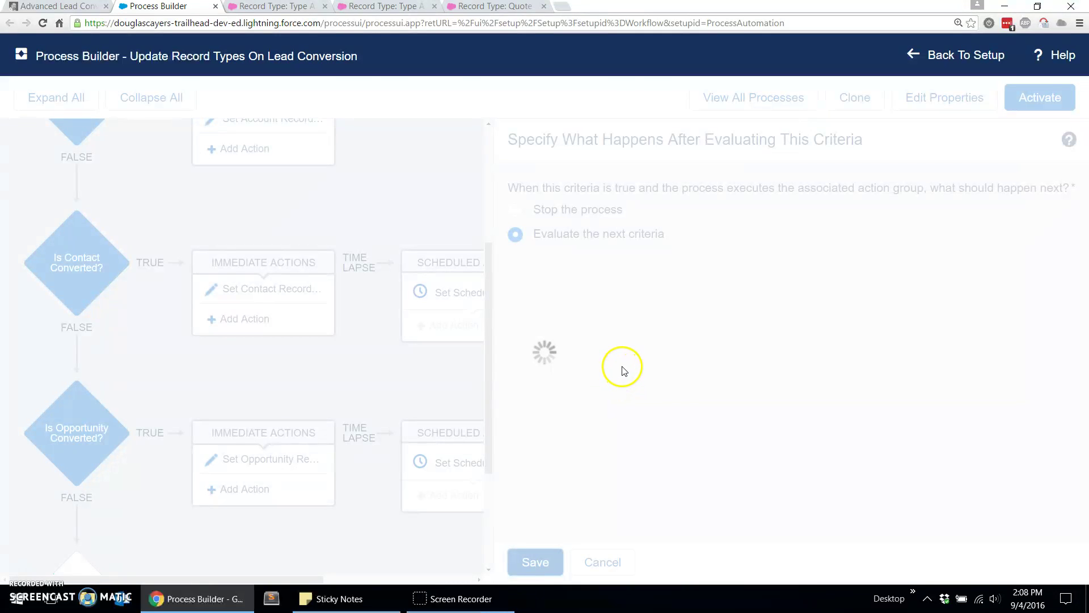
# Step: Check the contact and opportunity criteria without changing them, and activate this version of the process
pyautogui.scroll(1, 156, 199)
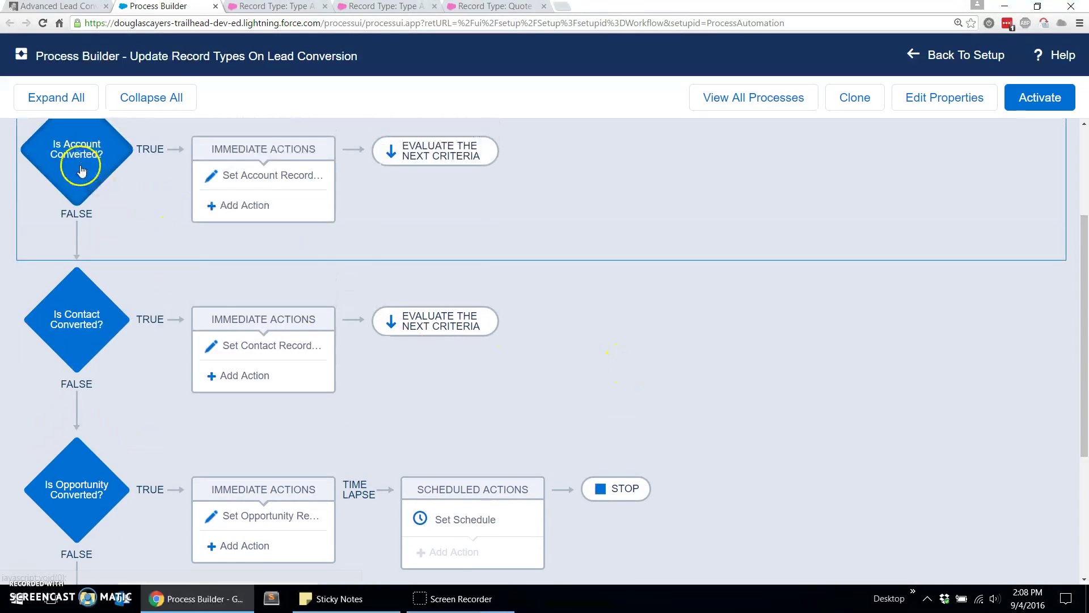
pyautogui.click(77, 318)
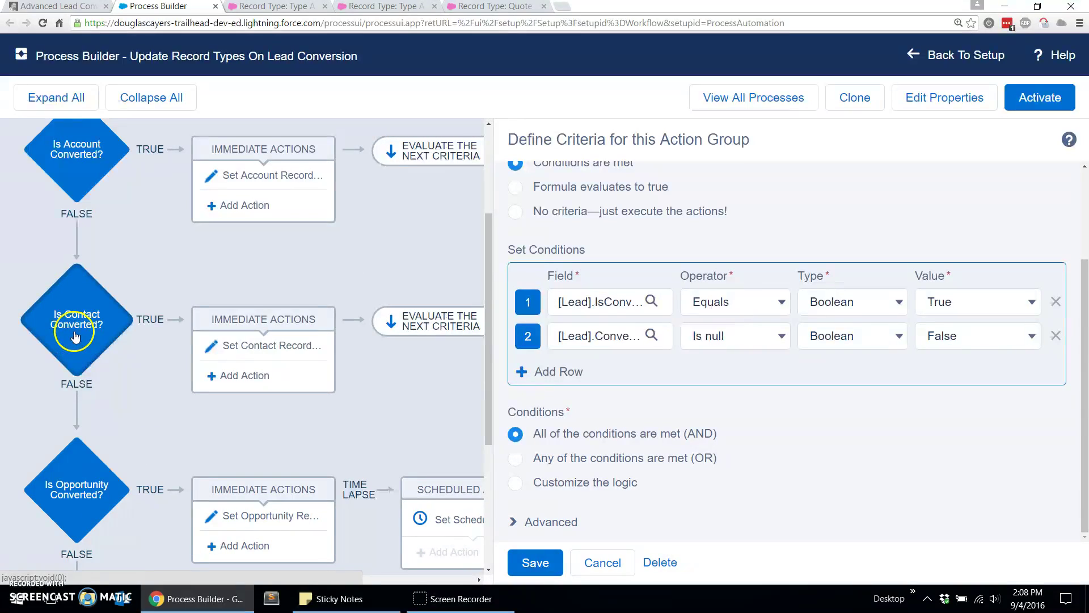
pyautogui.click(74, 506)
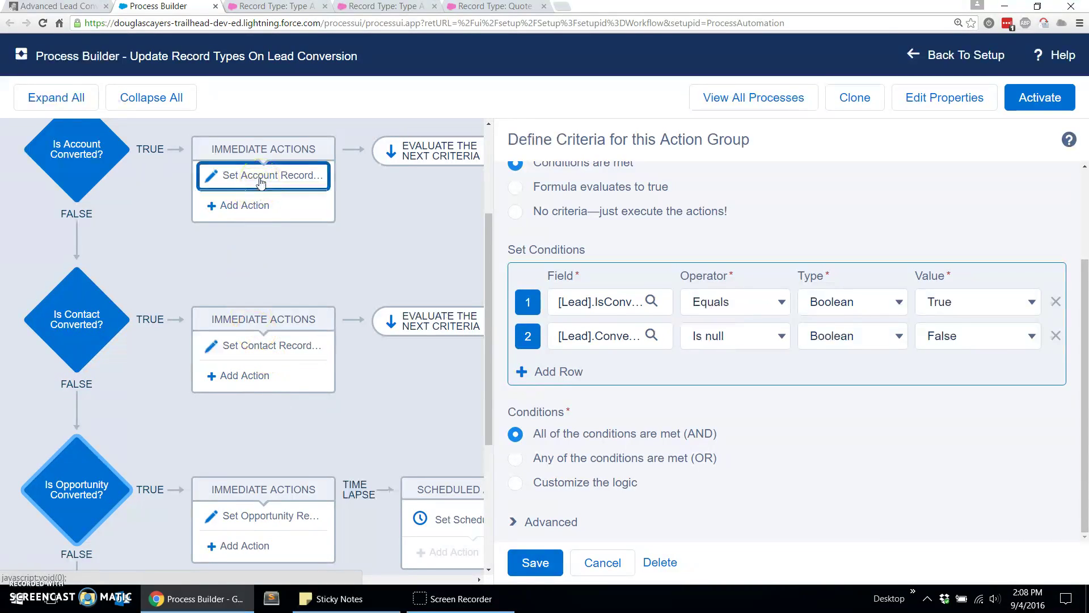
pyautogui.click(598, 562)
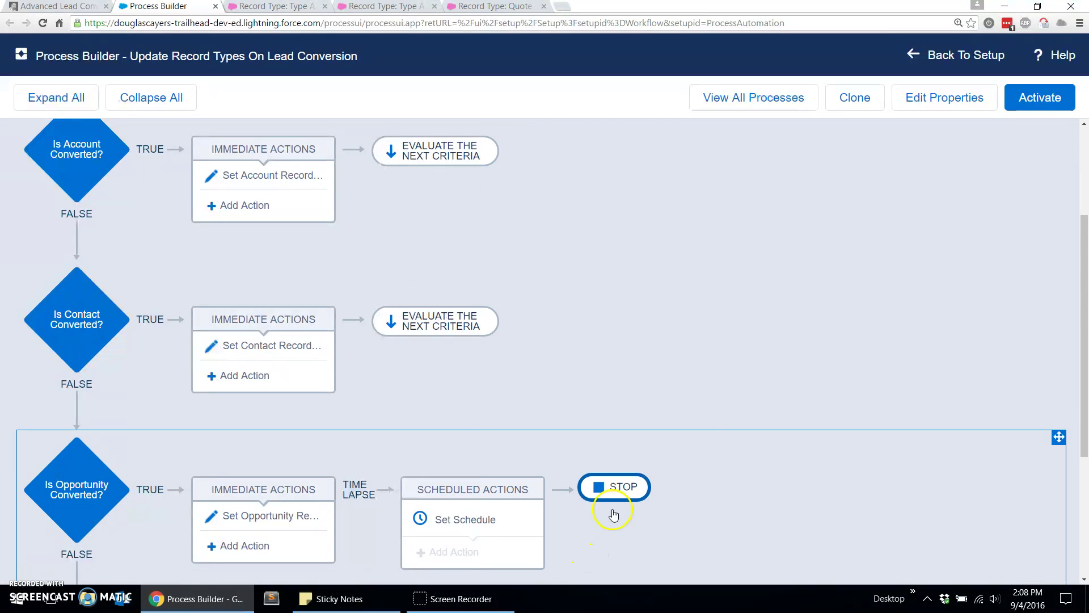
pyautogui.click(1037, 97)
pyautogui.click(799, 398)
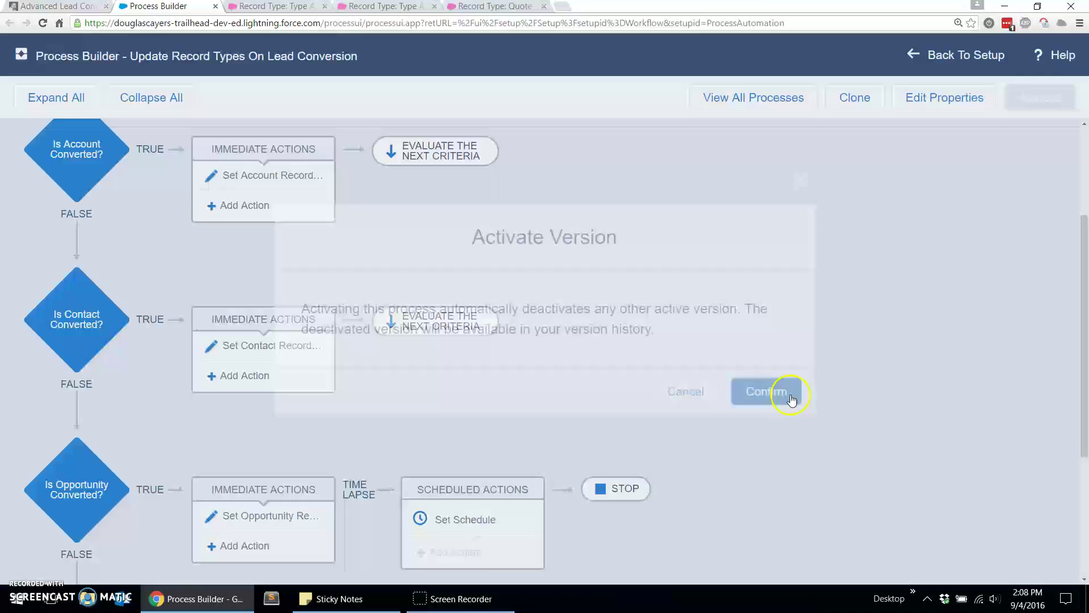